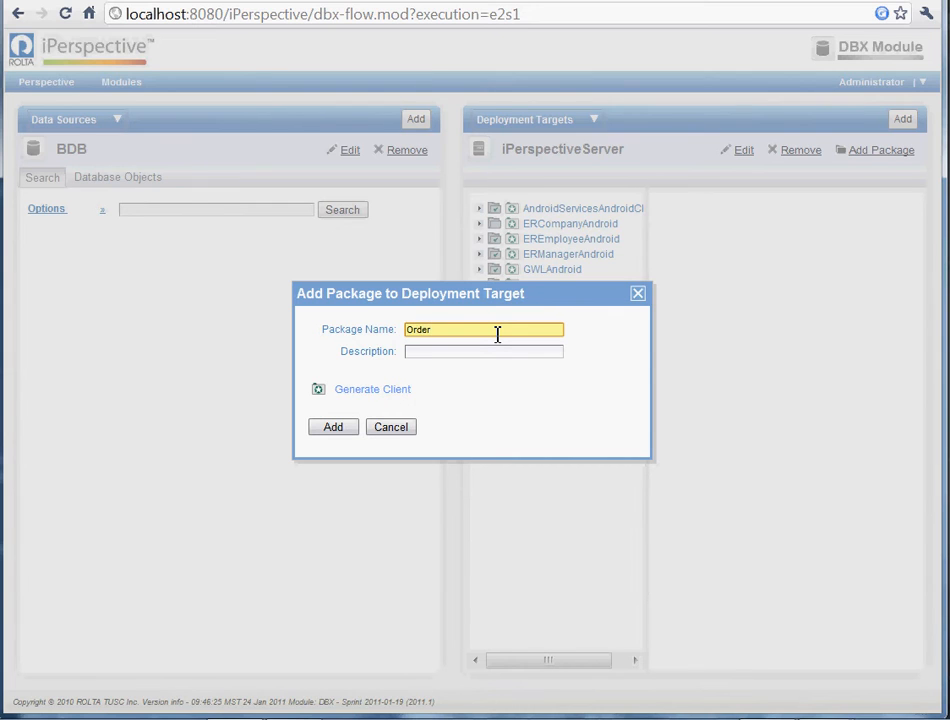
Add the OrderFlexApp package described as "Adobe Flex Order Application" with a generated Flex Application client, and open its info.
text(p)
key(Tab)
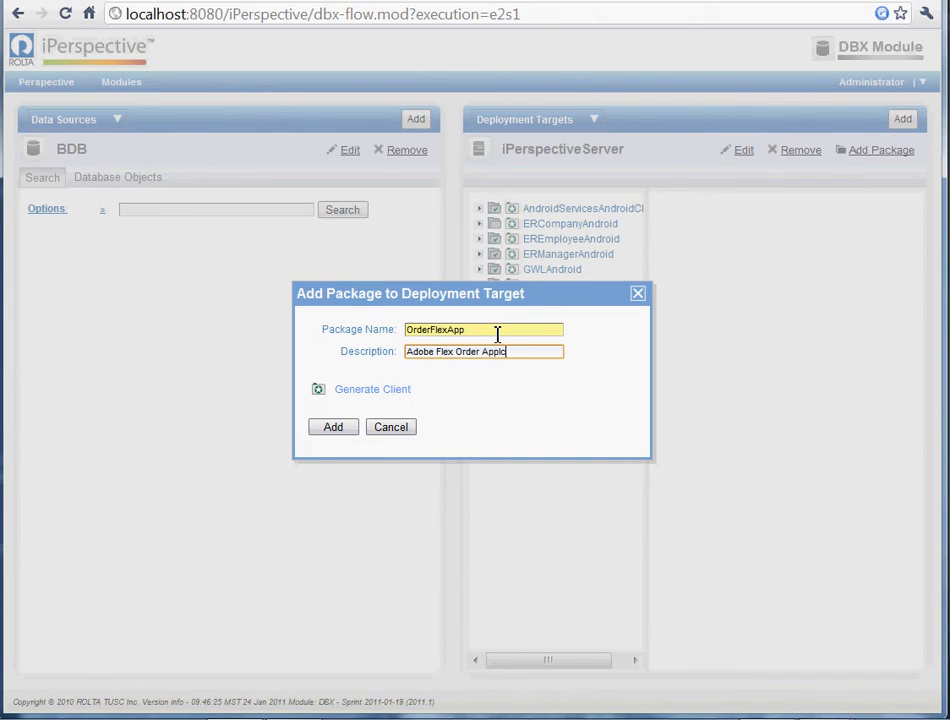
text(Adobe Flex Order Application)
click(375, 390)
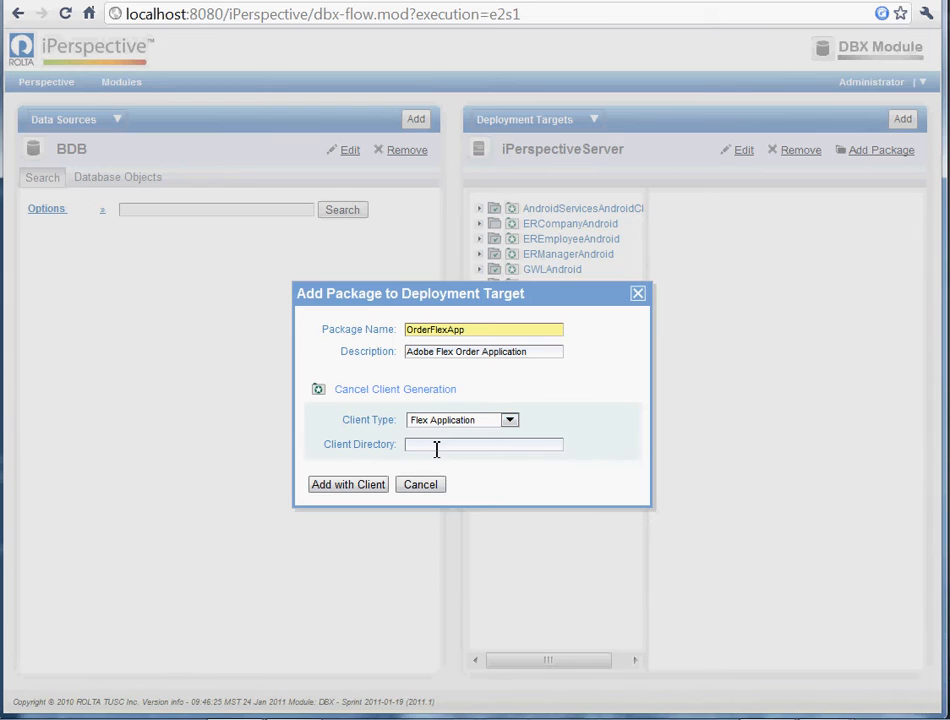
click(437, 447)
click(370, 482)
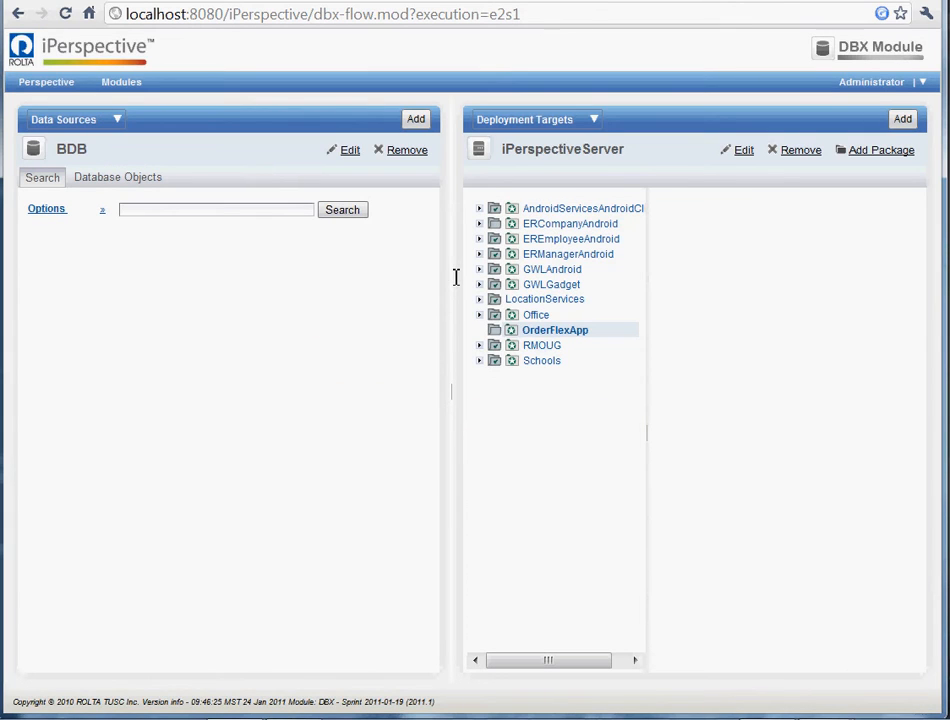
click(542, 333)
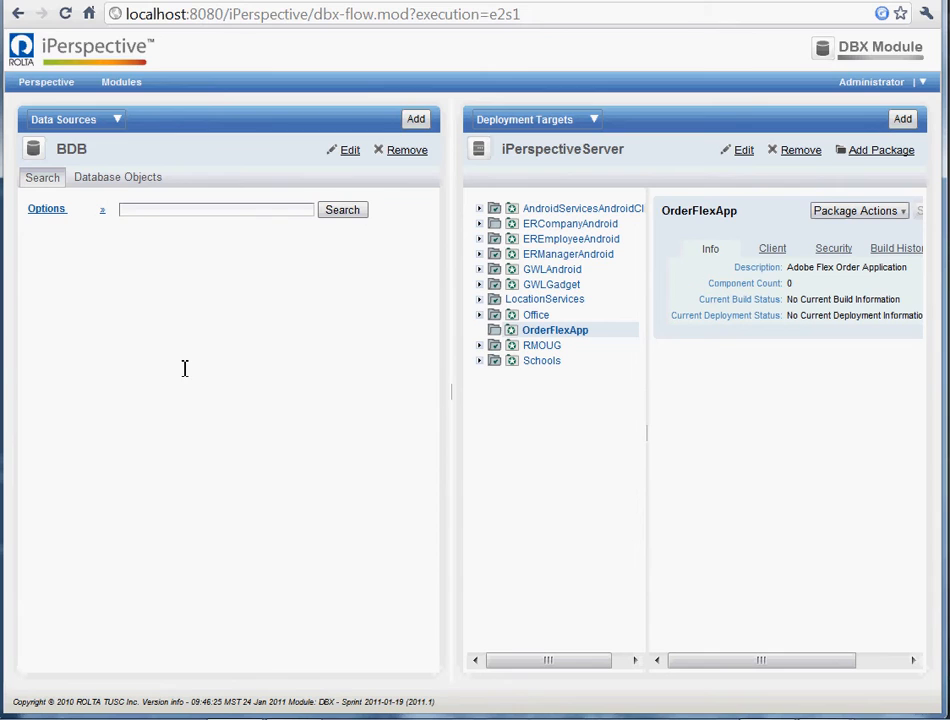
Switch the data source to OfficeSalesData, fetch its database objects and list the views.
click(122, 176)
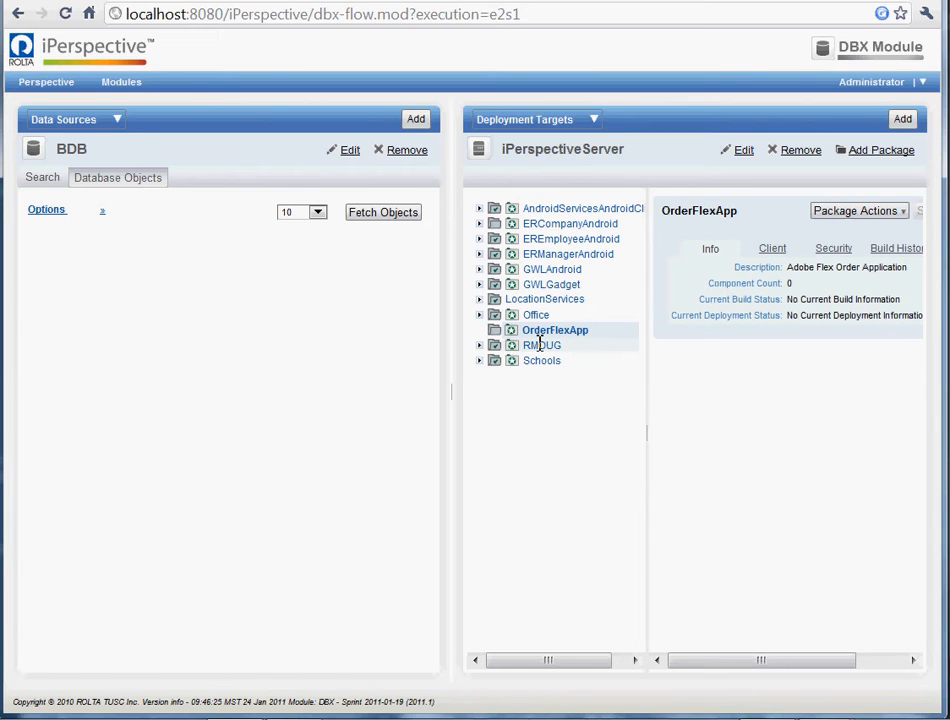
click(78, 119)
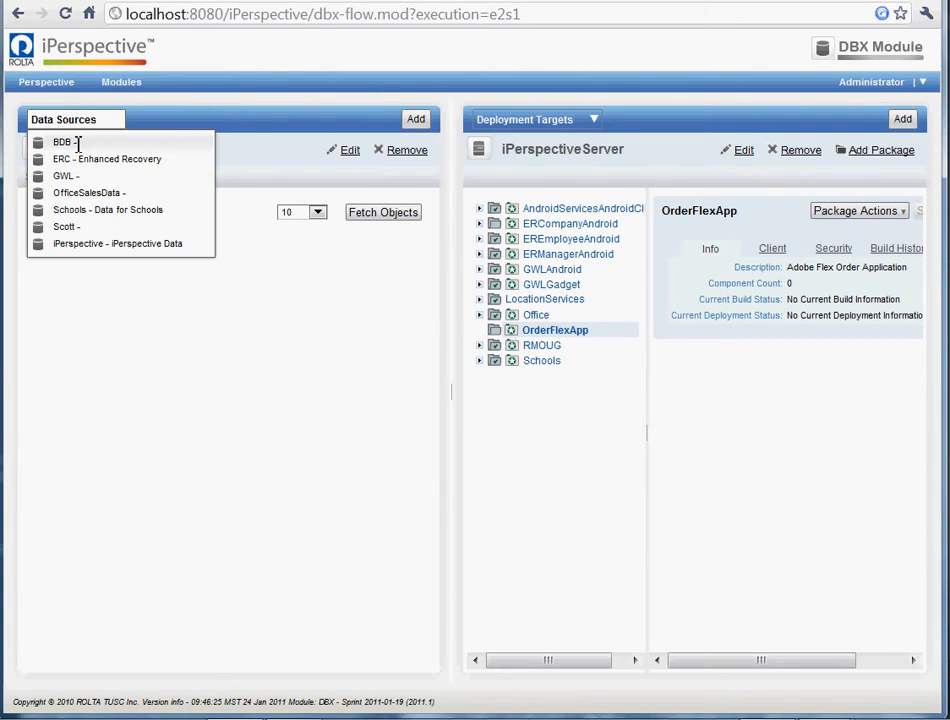
click(92, 193)
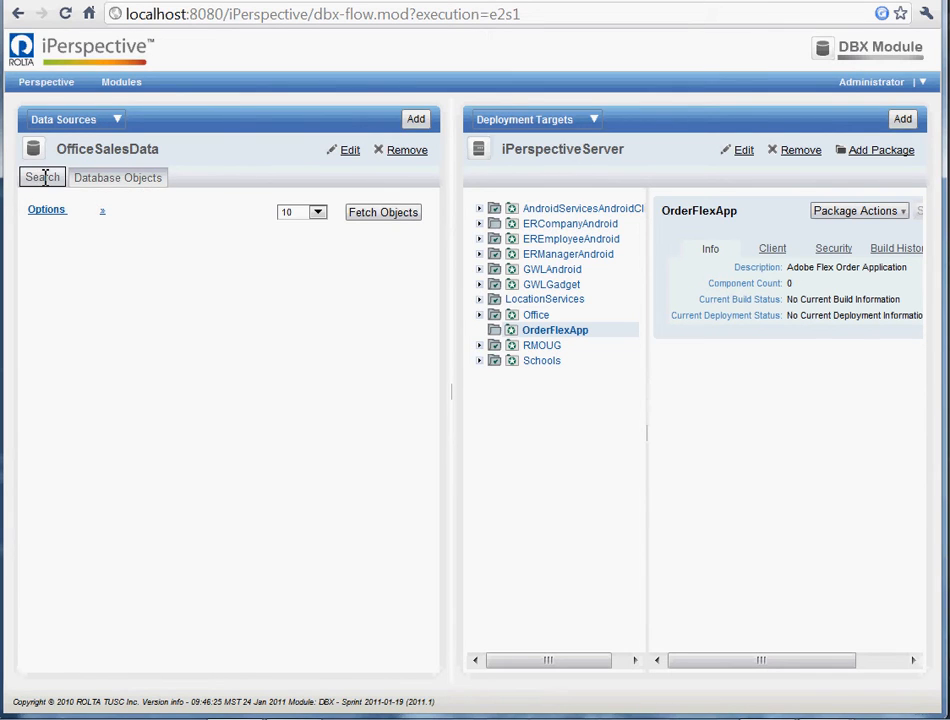
click(45, 177)
click(153, 180)
click(400, 212)
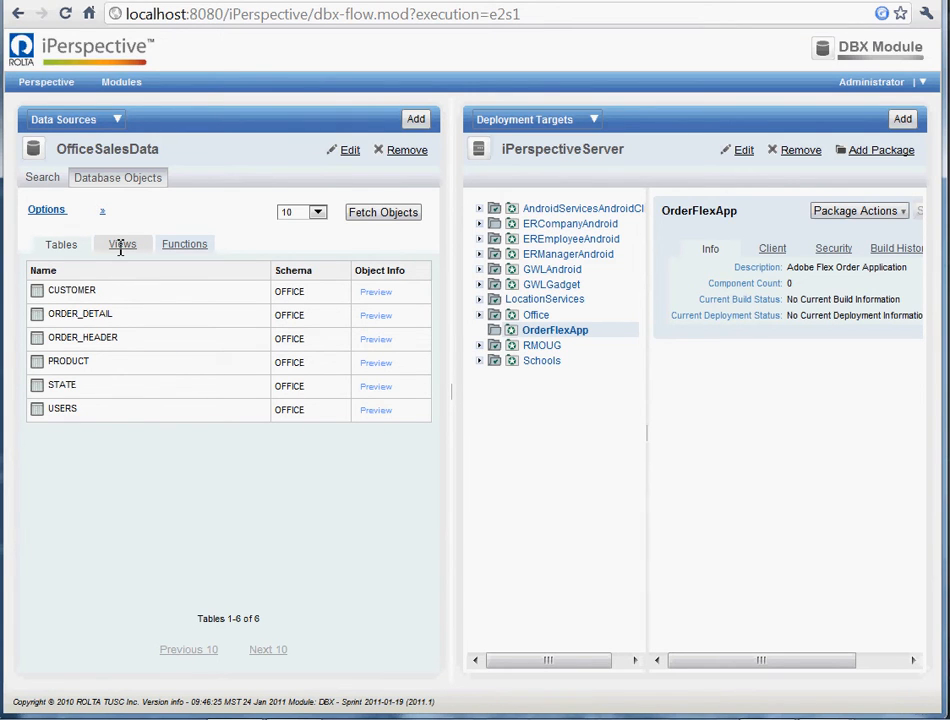
click(121, 246)
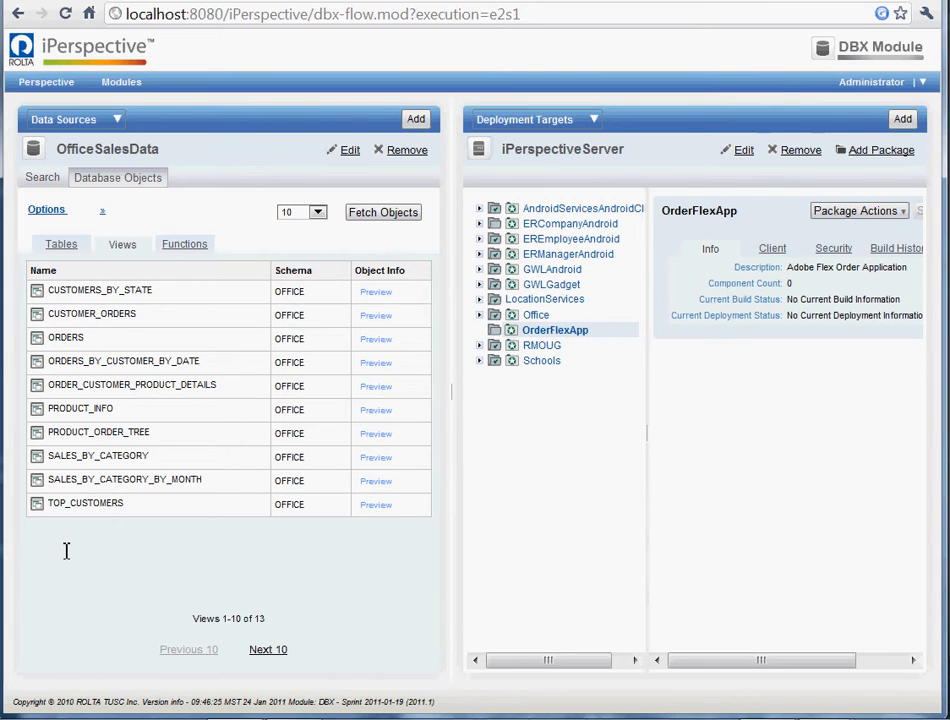
Add the TOP_CUSTOMERS view to the OrderFlexApp package as a service and review its included columns.
drag(42, 510, 558, 329)
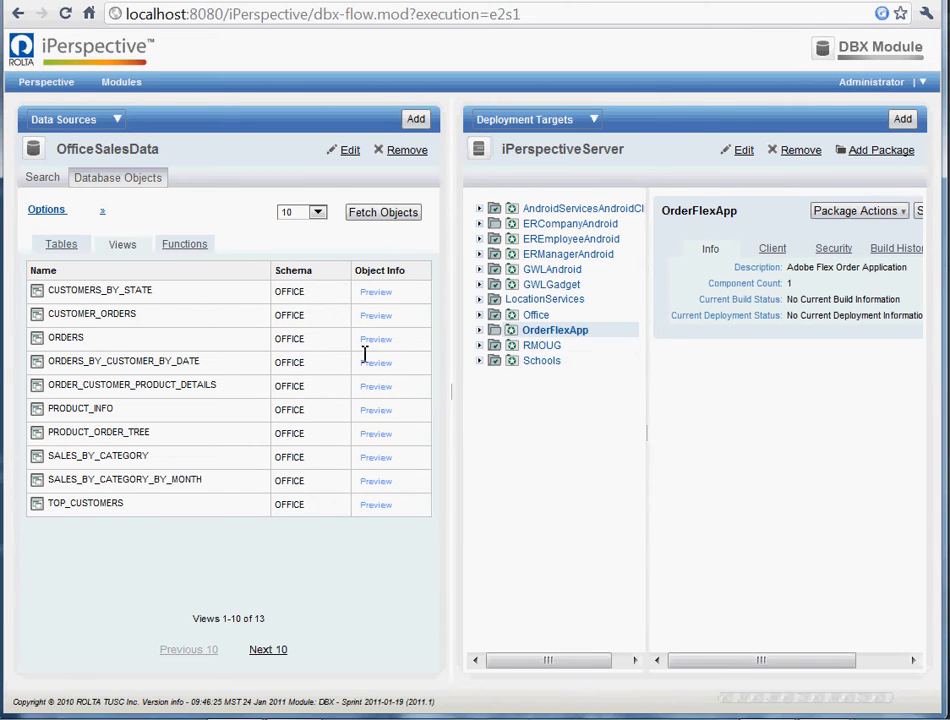
click(480, 330)
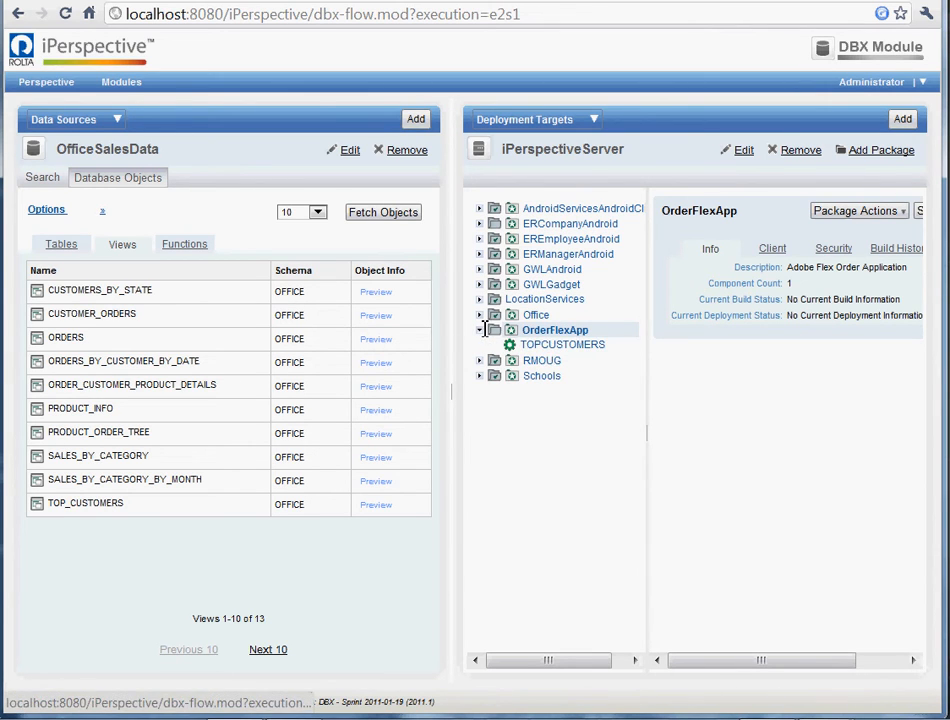
click(562, 343)
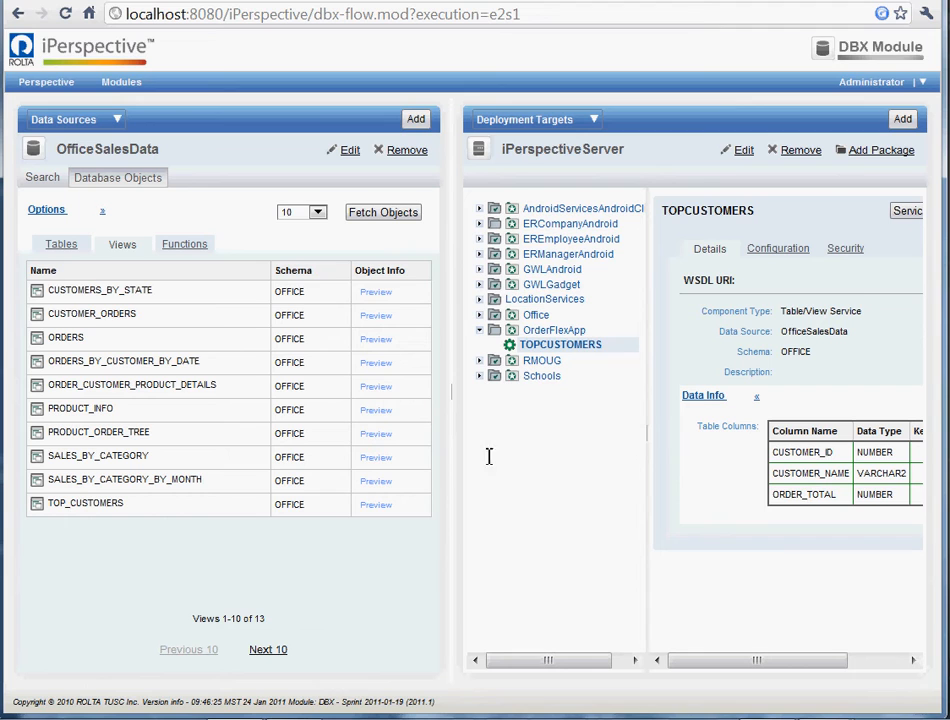
drag(734, 662, 889, 636)
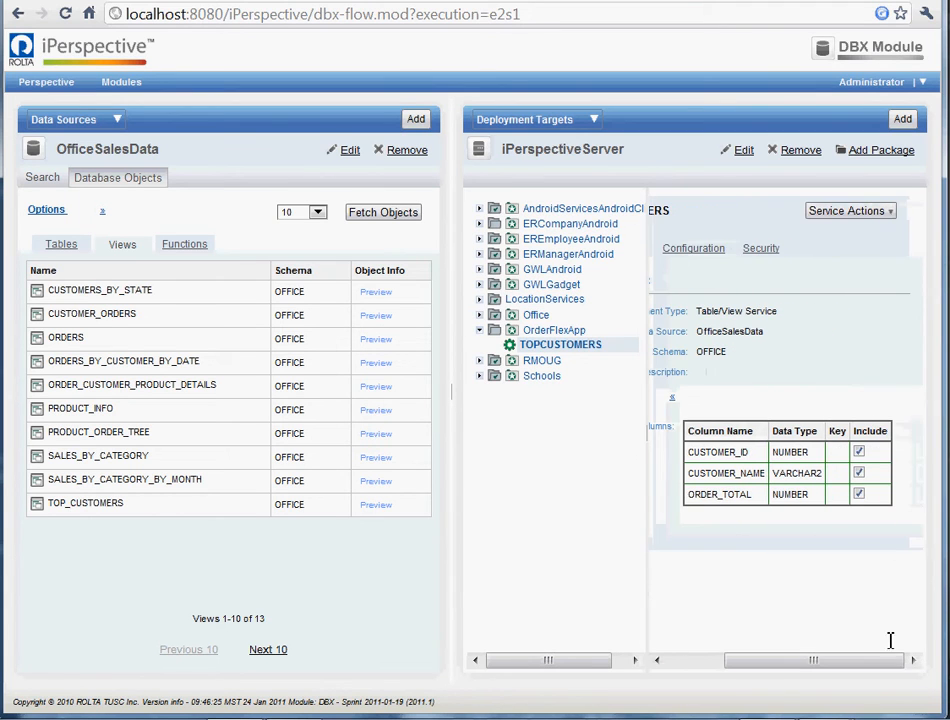
click(858, 451)
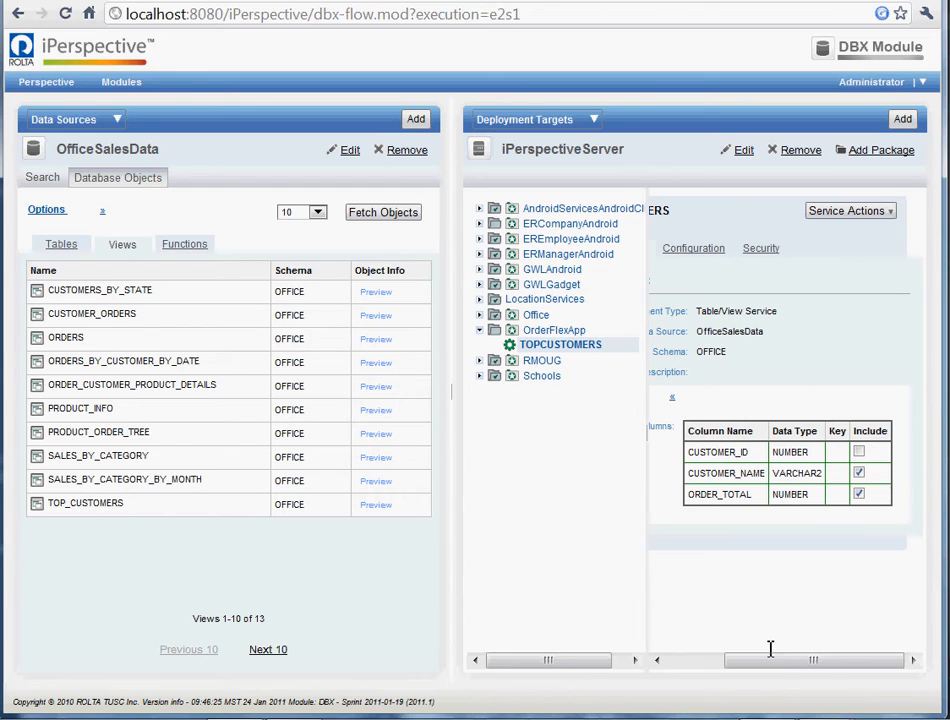
drag(767, 658, 675, 669)
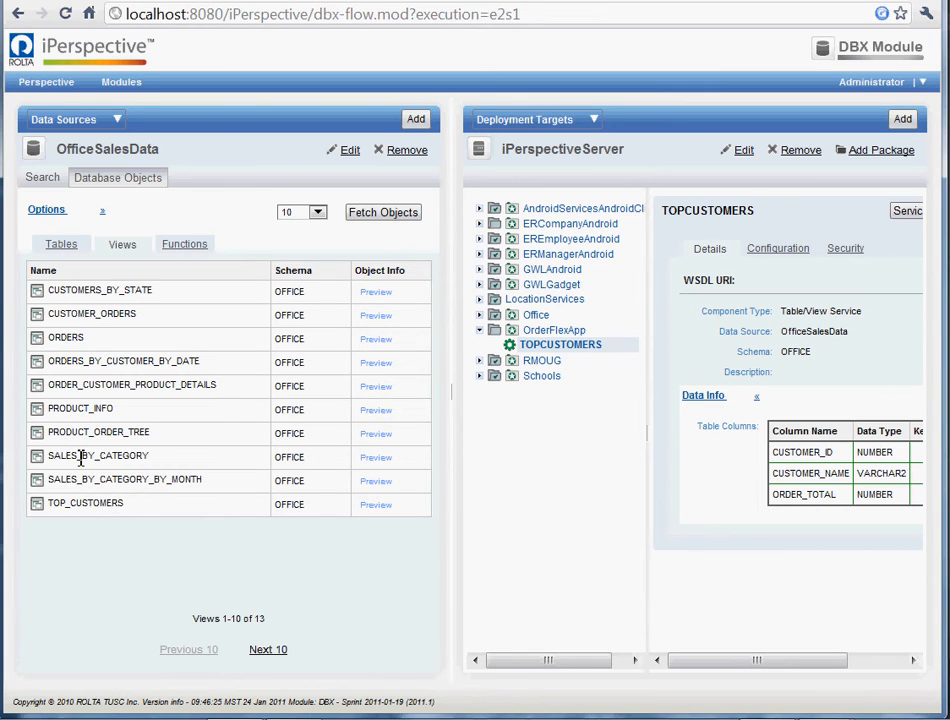
Add the SALES_BY_CATEGORY view to the OrderFlexApp package and check the details of both of its services.
drag(80, 458, 533, 331)
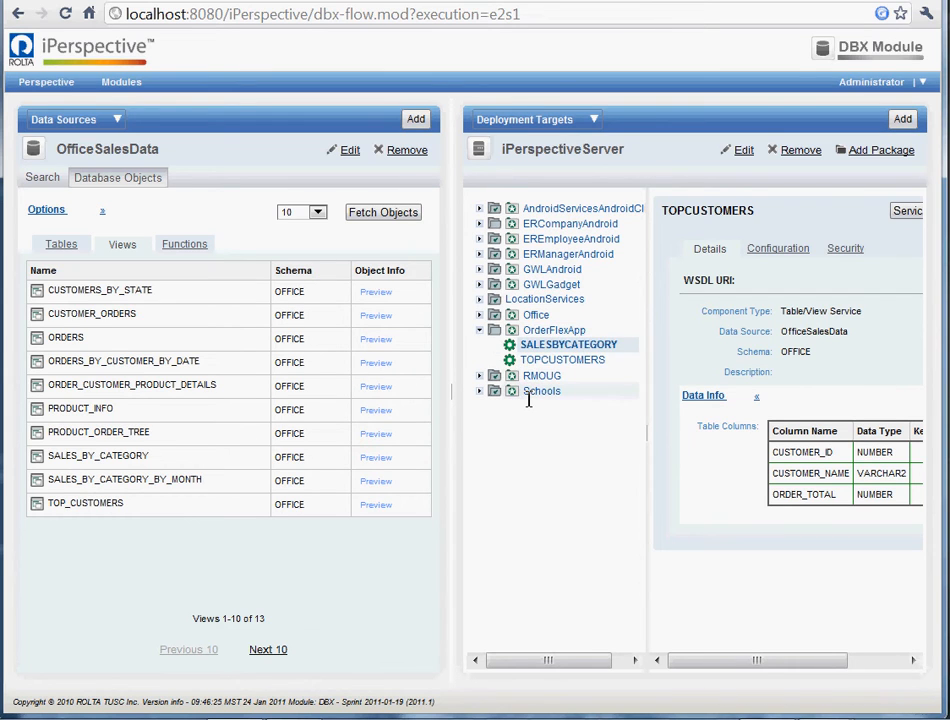
click(566, 345)
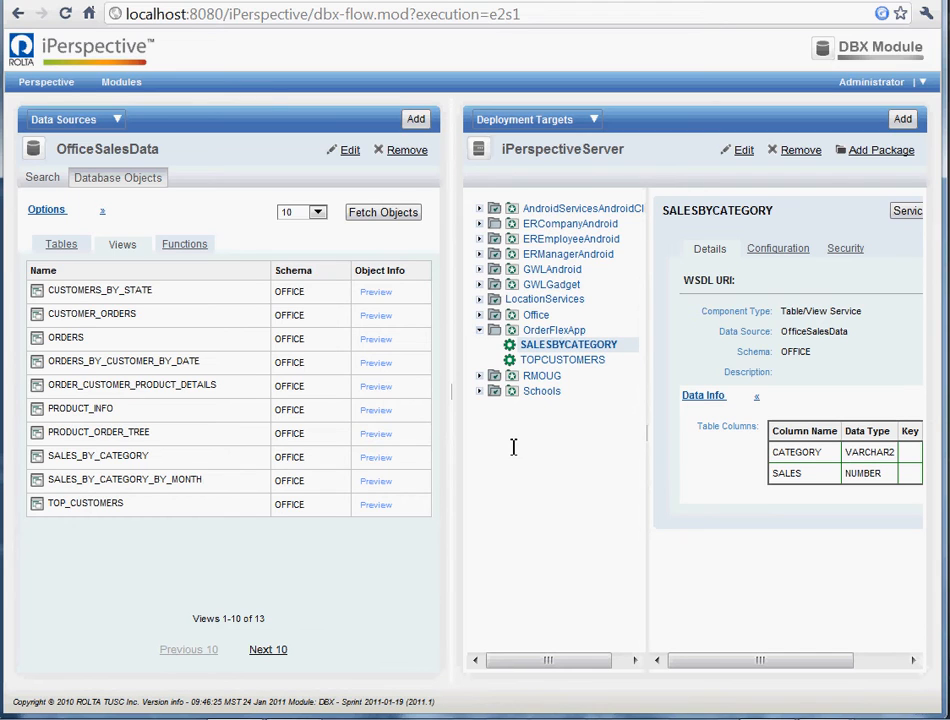
click(554, 358)
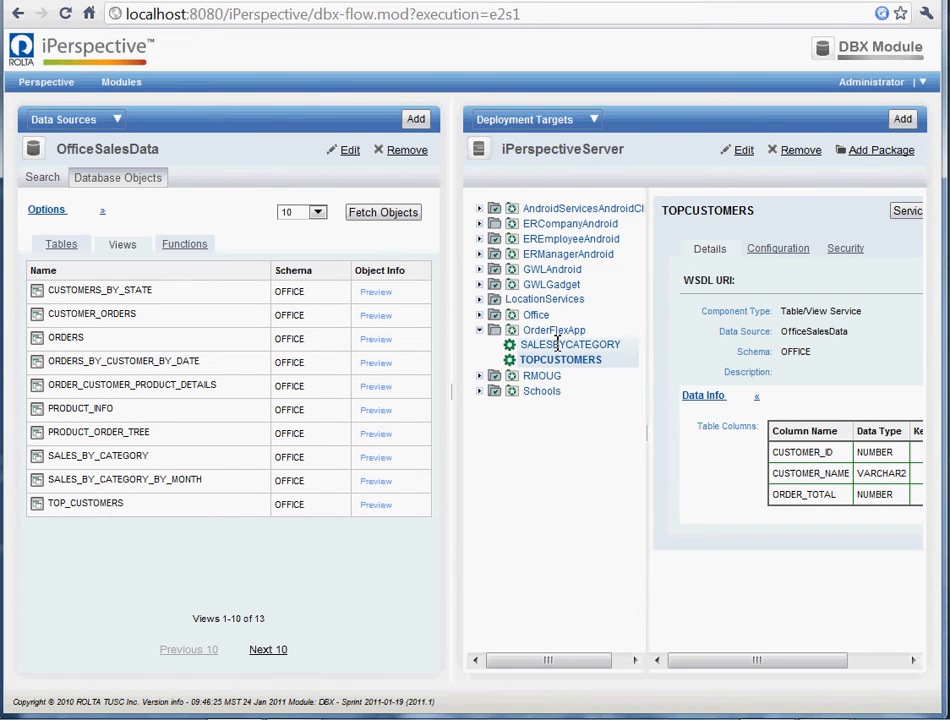
Synchronize the OrderFlexApp package to build and deploy its services.
click(545, 330)
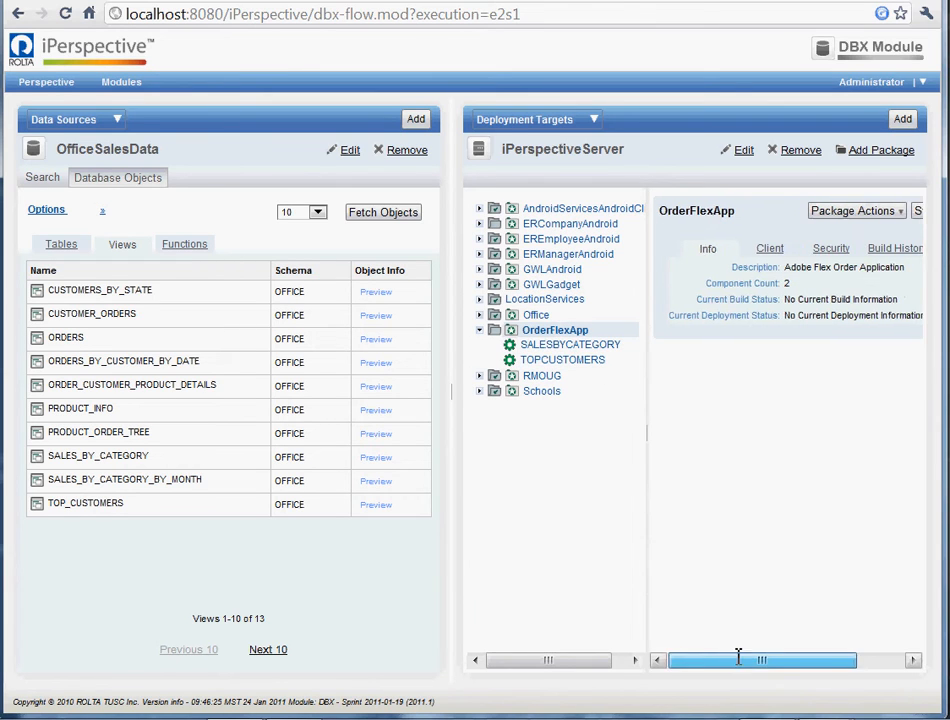
drag(738, 660, 786, 660)
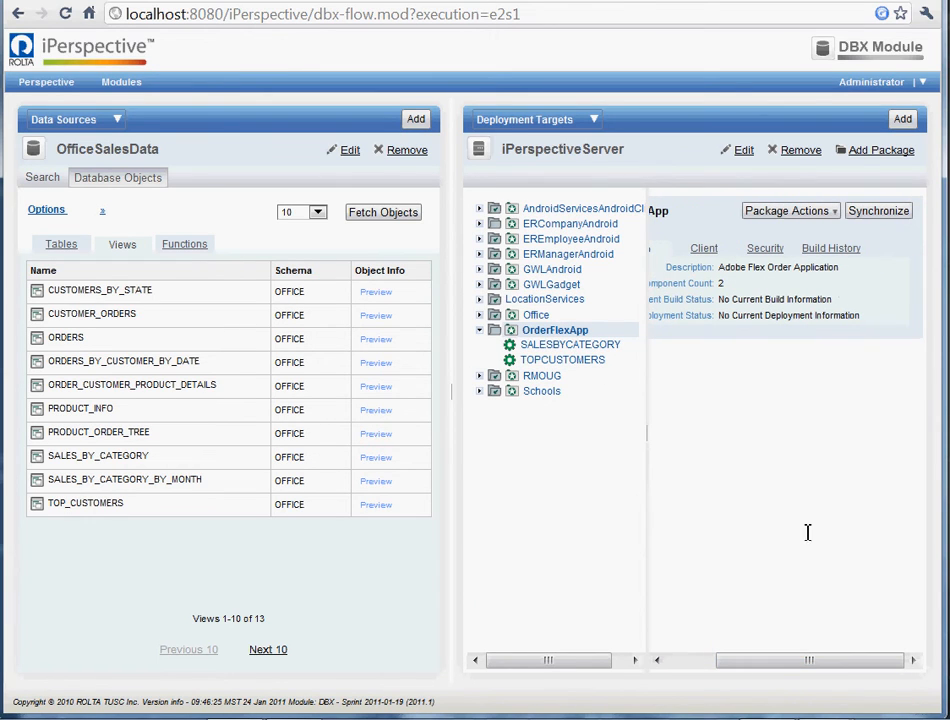
click(873, 212)
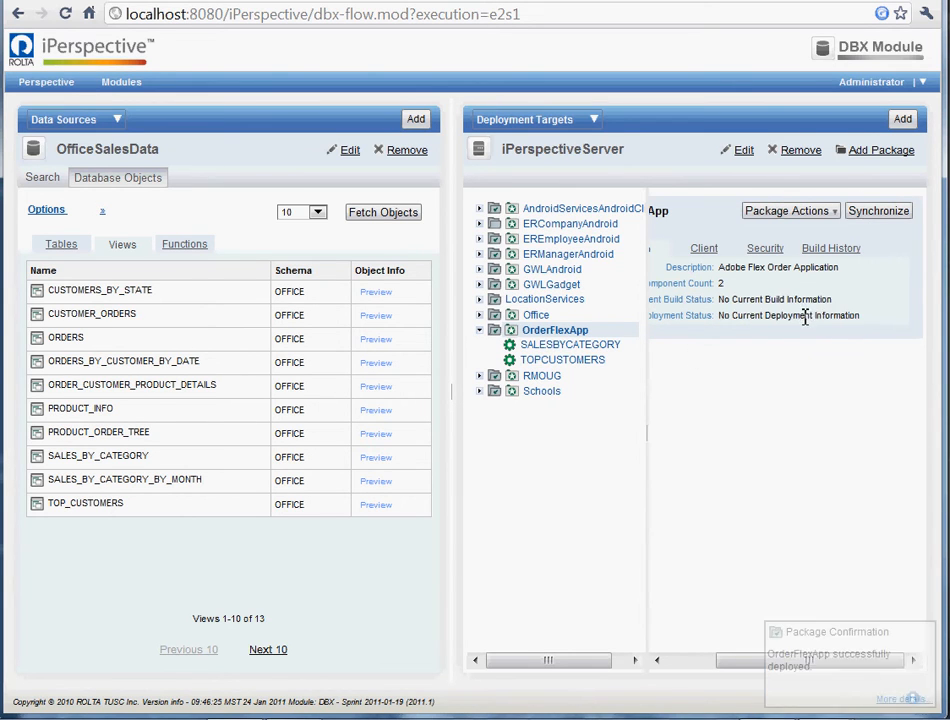
Review the details and configuration of the SALESBYCATEGORY service.
click(546, 344)
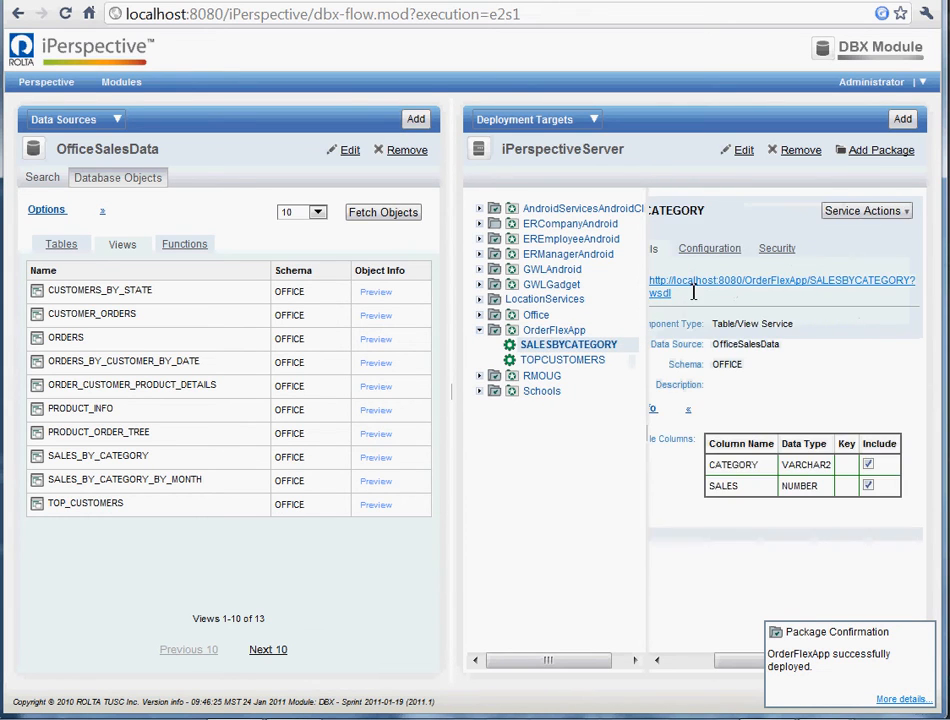
click(710, 248)
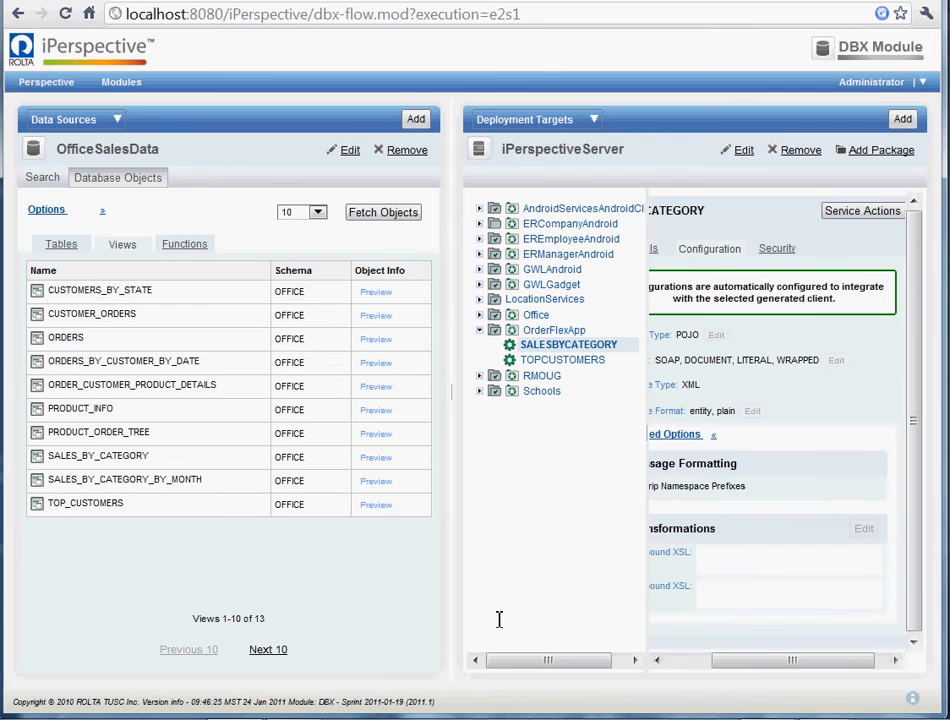
drag(800, 660, 742, 660)
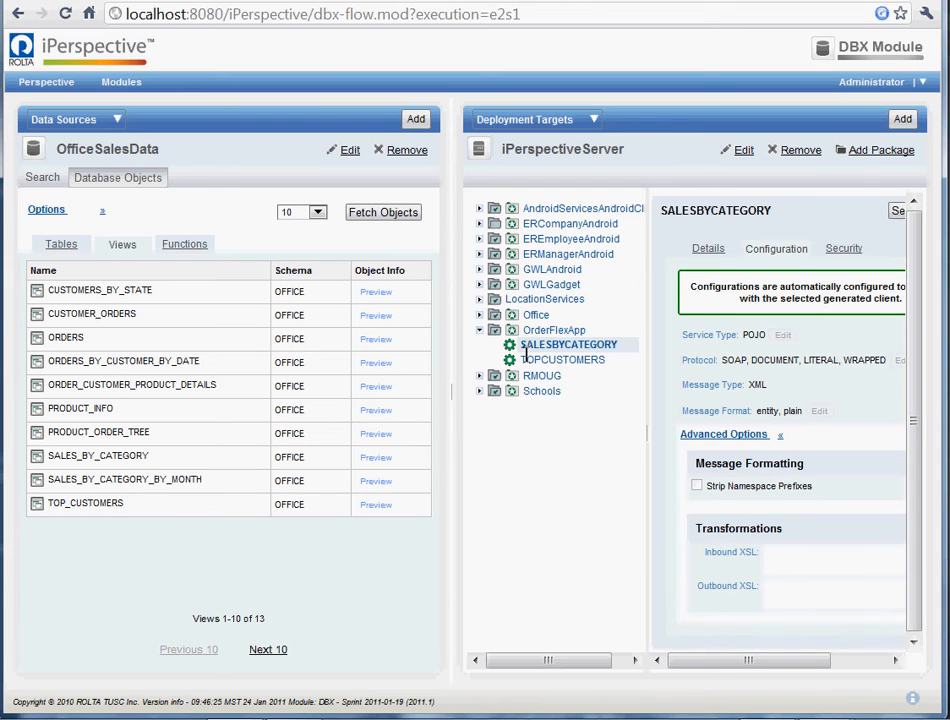
Switch to Flash Builder, start a Flash Builder project import and enter c:\ip\ as the file location.
key(alt+Tab)
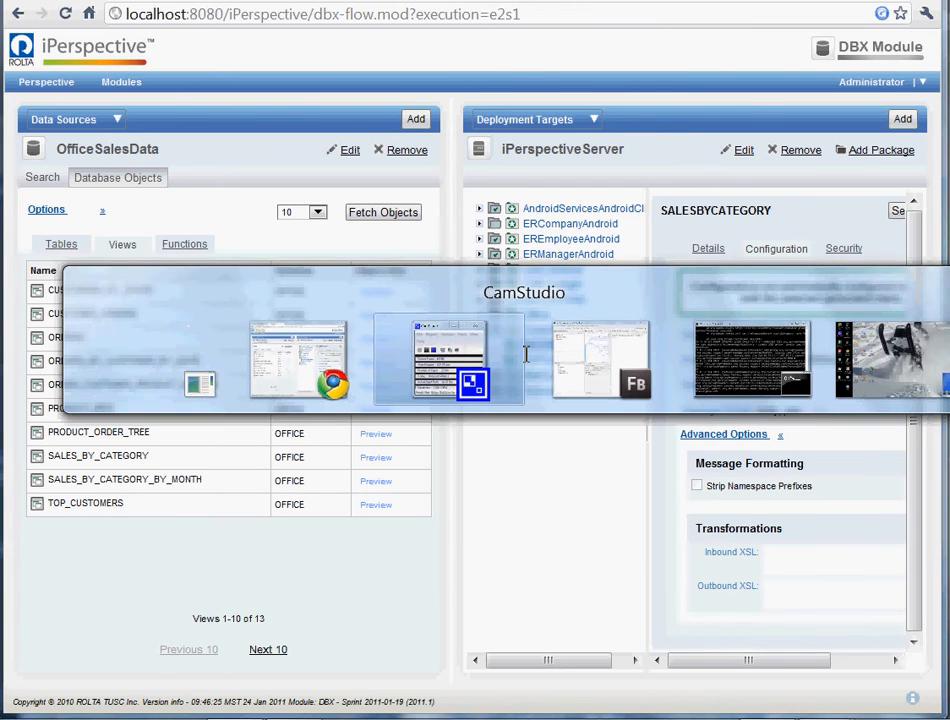
key(alt+Tab)
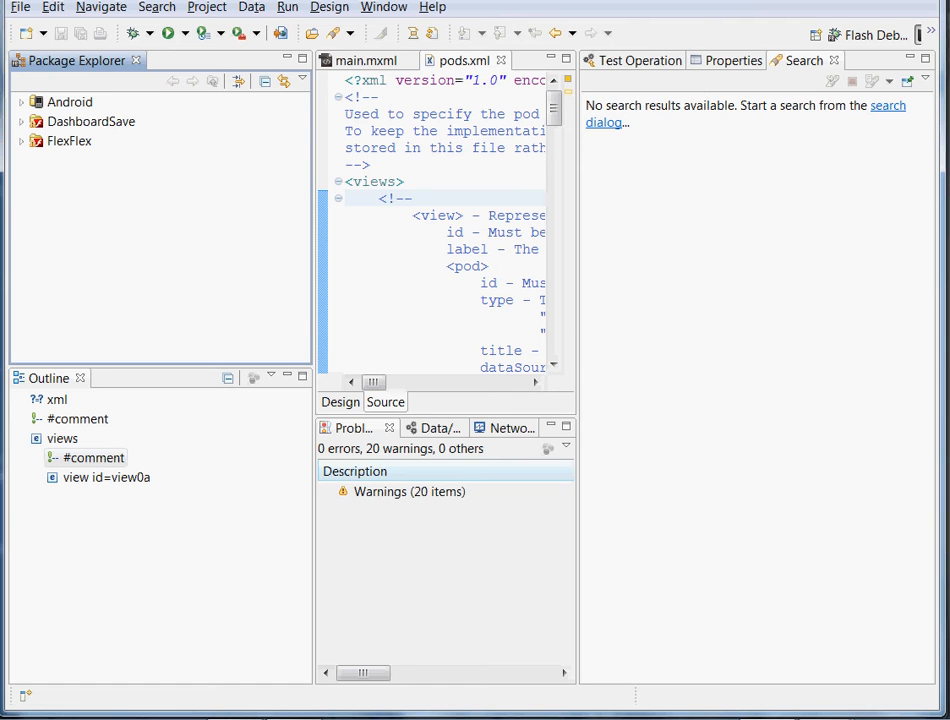
click(20, 8)
click(42, 111)
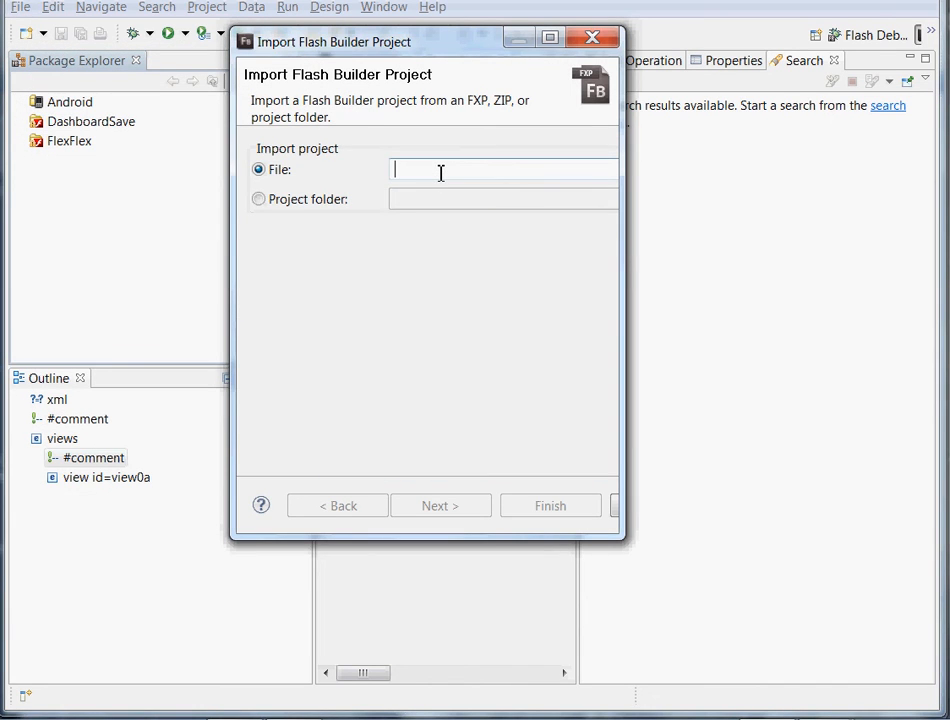
text(c:\)
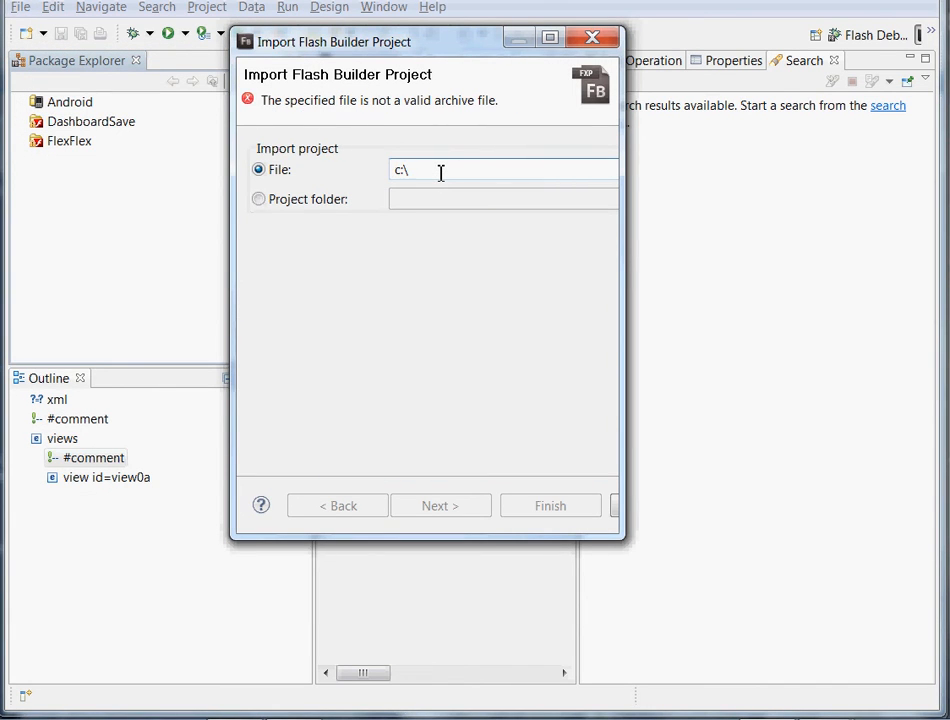
text(ip\)
Widen the import dialog and browse to the folder C:\ip\flex\FlexorderFlexApp.
drag(623, 230, 800, 214)
click(751, 169)
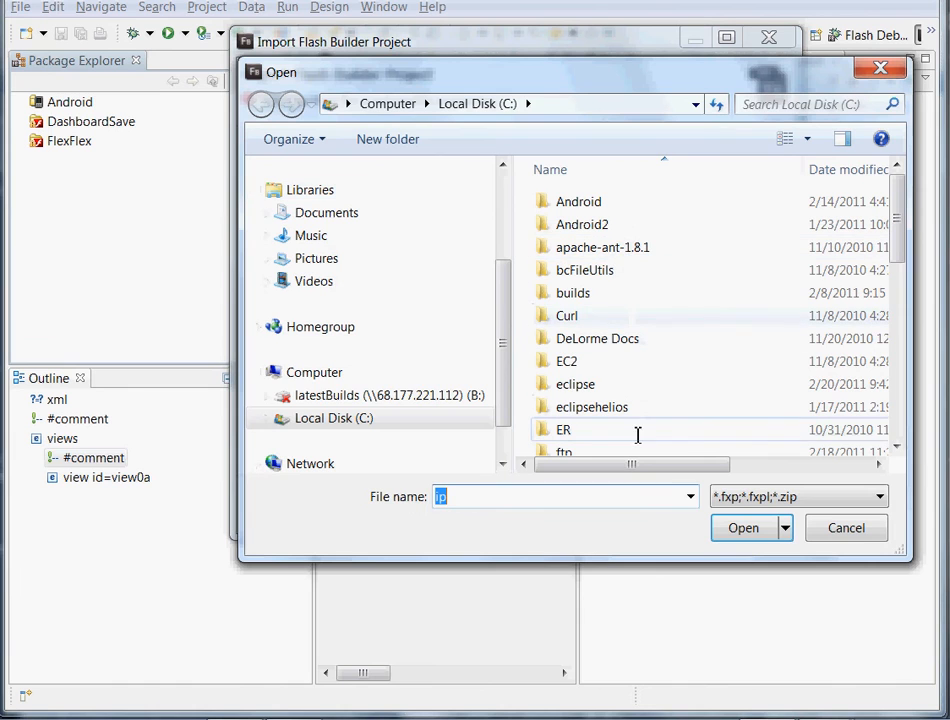
click(566, 364)
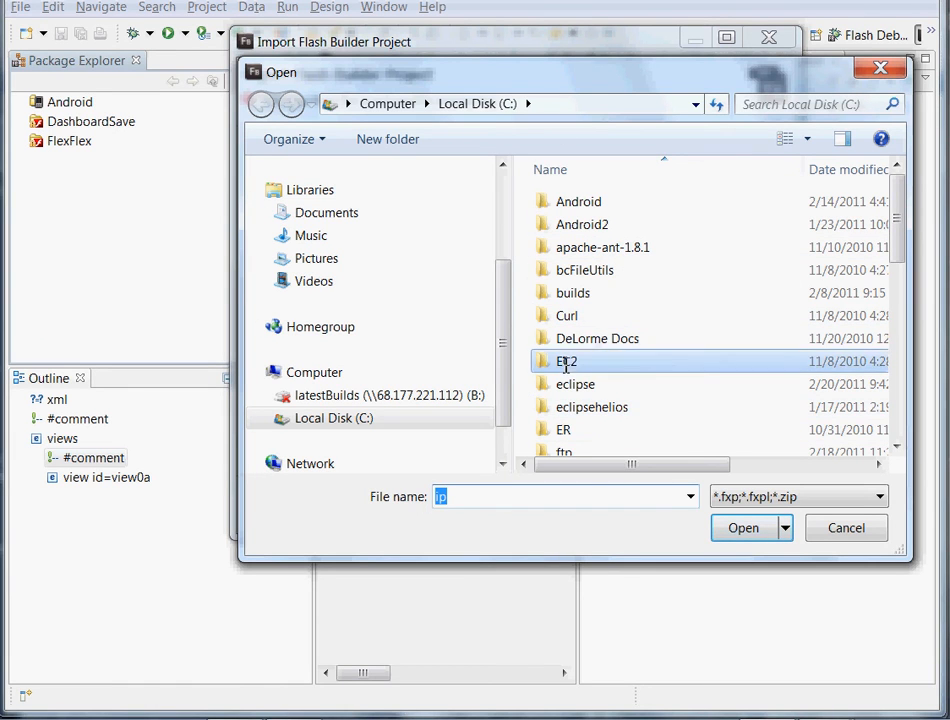
scroll(566, 360, down, 3)
double_click(562, 371)
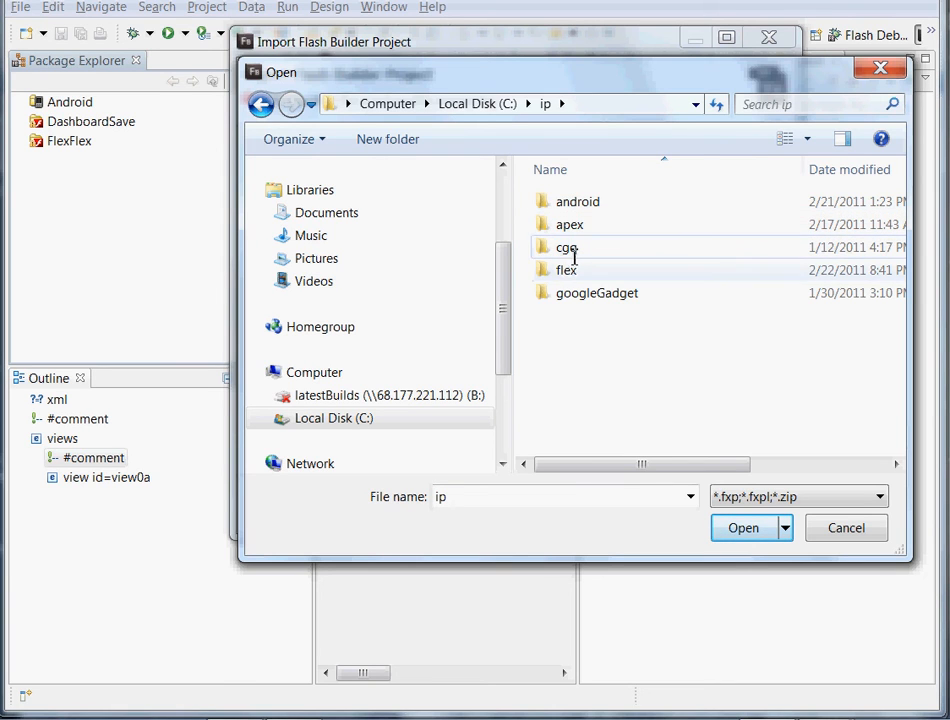
double_click(566, 270)
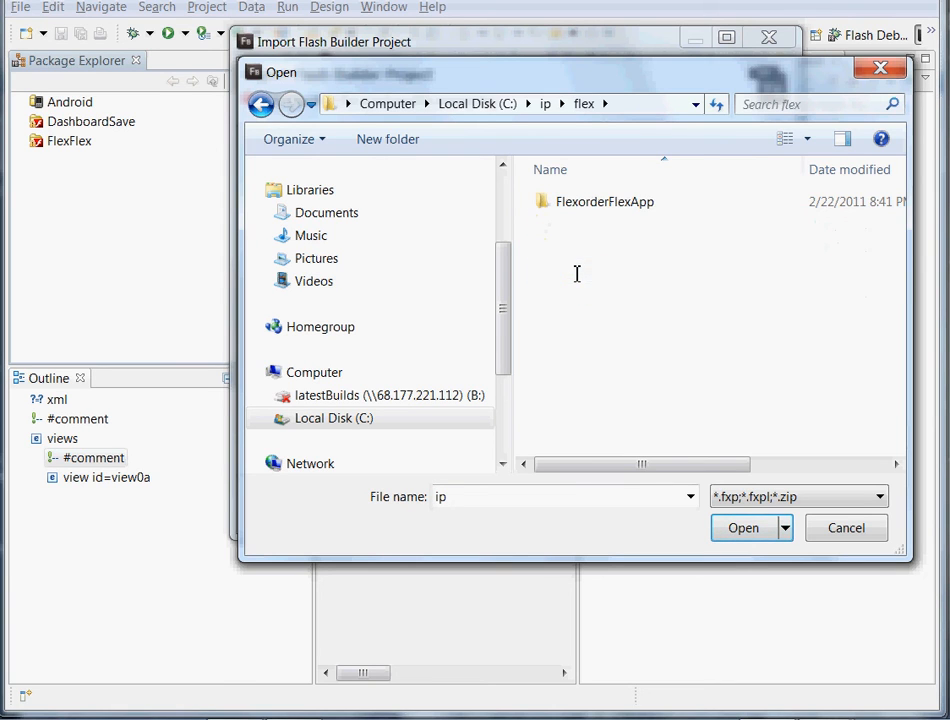
double_click(600, 202)
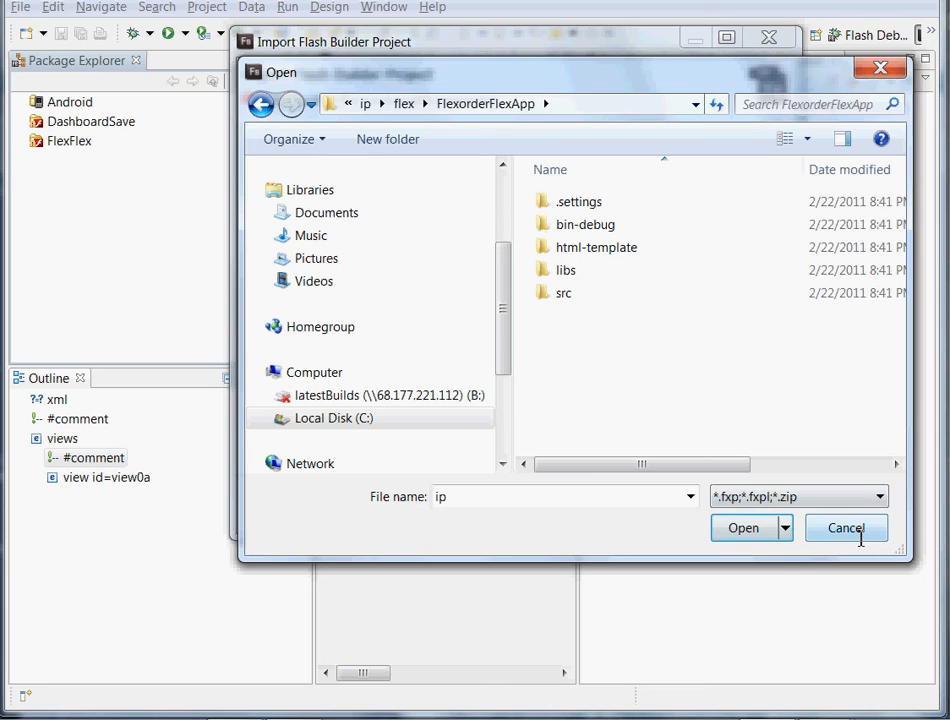
Import the Flash Builder project from the project folder C:\ip\flex\FlexorderFlexApp instead of from a file.
click(655, 105)
key(ctrl+c)
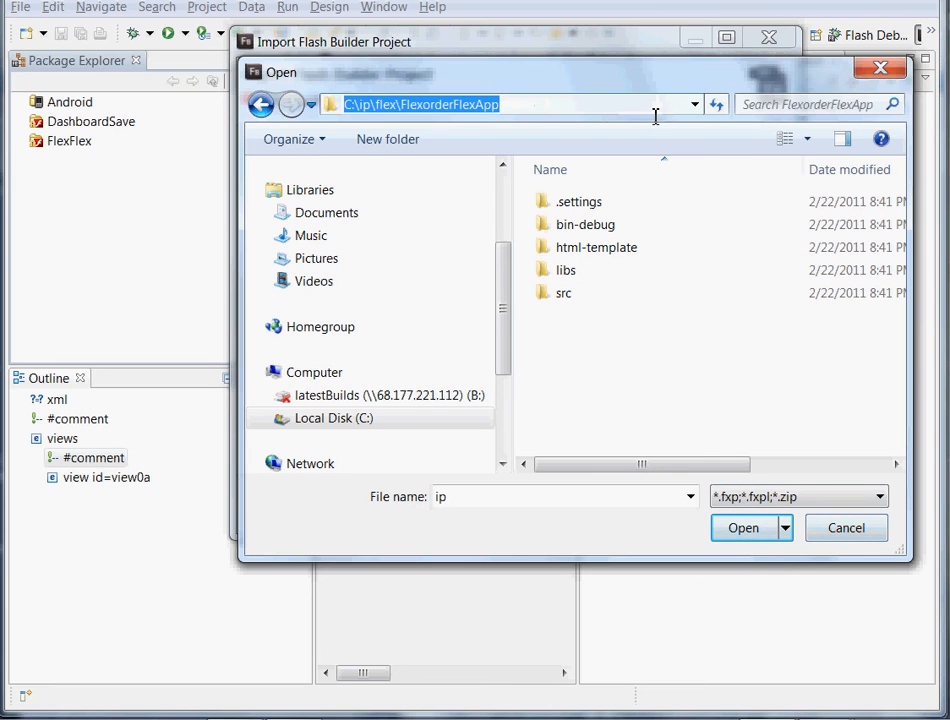
click(846, 527)
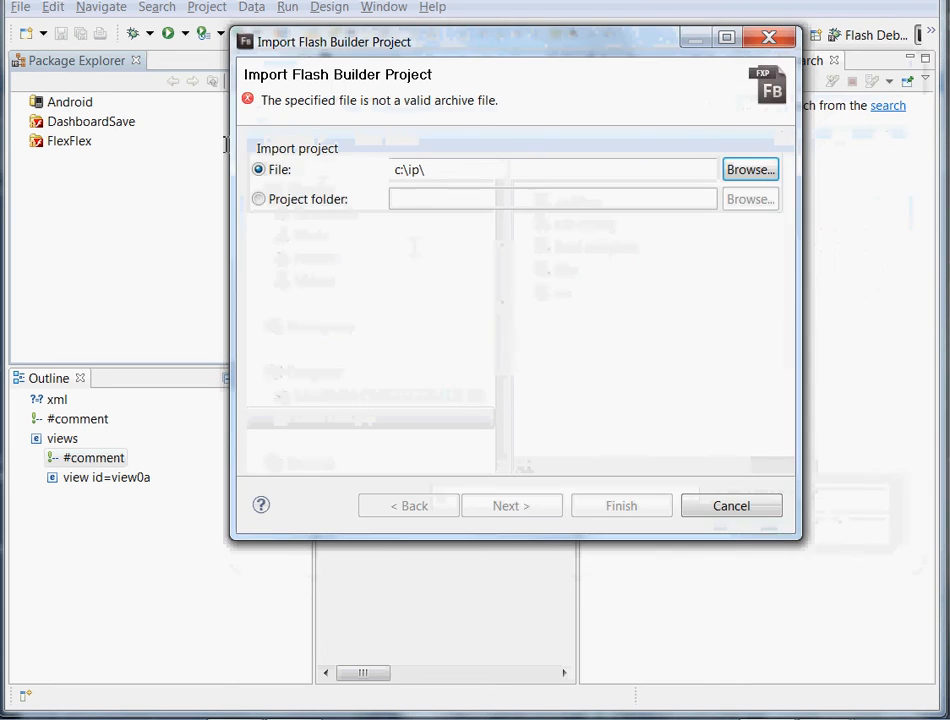
click(284, 201)
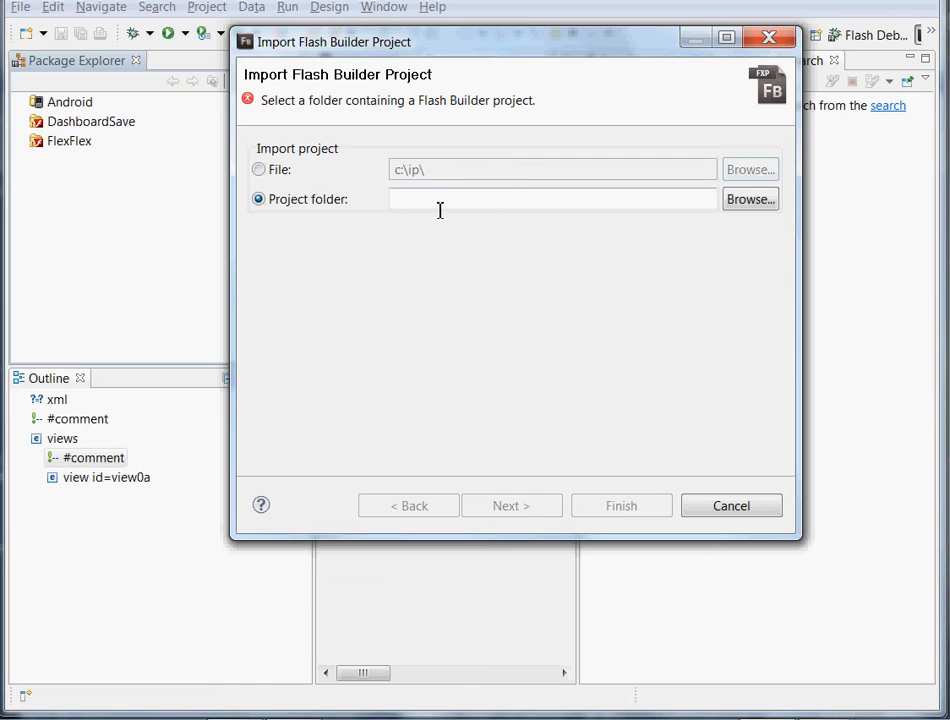
click(440, 207)
key(ctrl+v)
key(Tab)
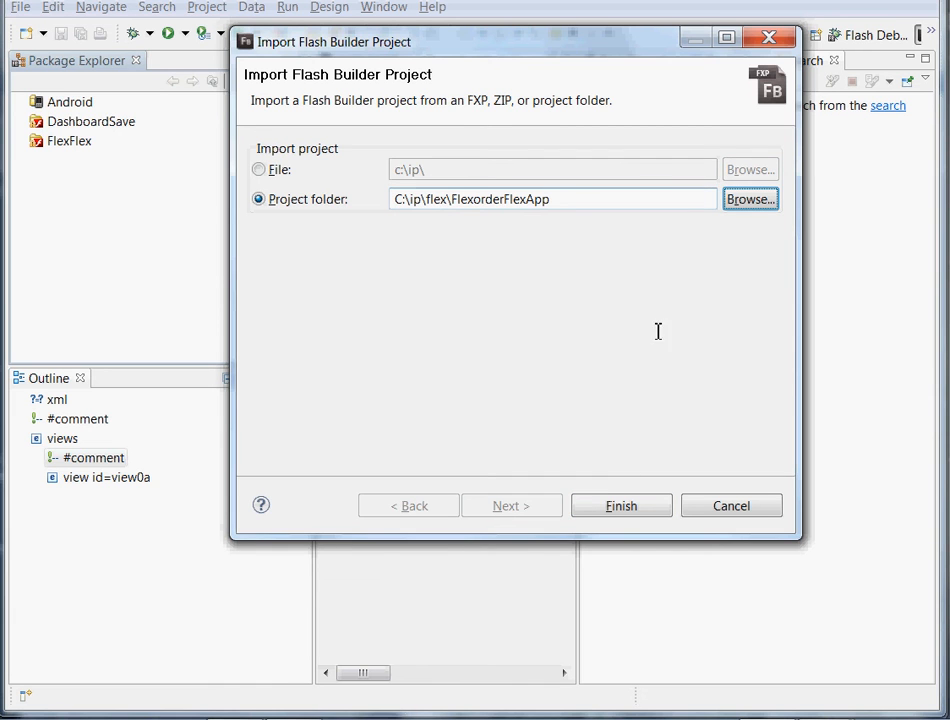
click(611, 505)
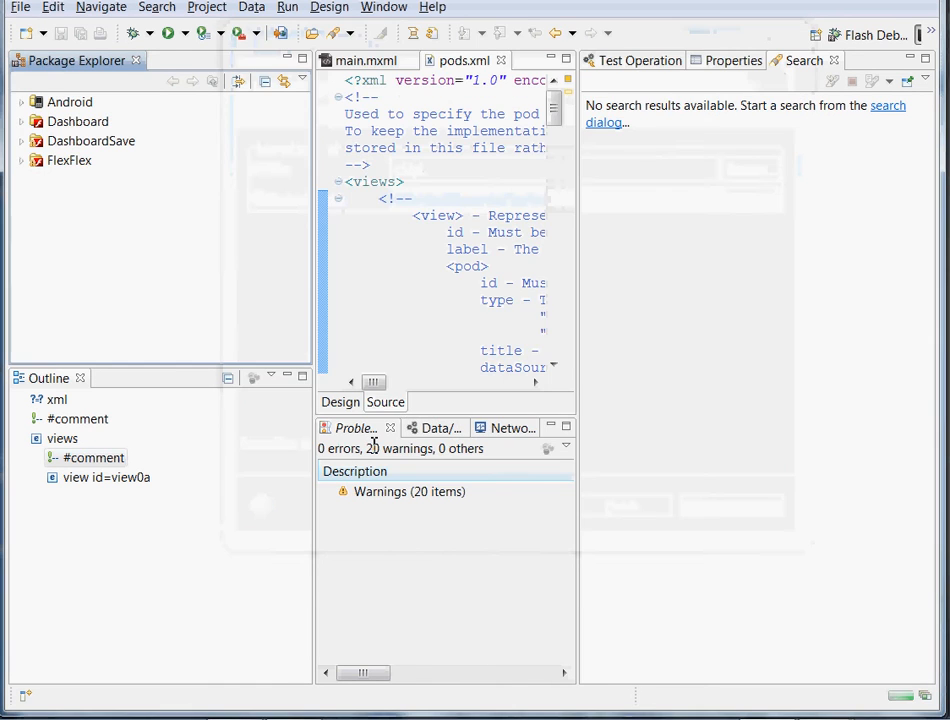
Examine the imported Dashboard project's src folder, including its default package and assets.
click(89, 120)
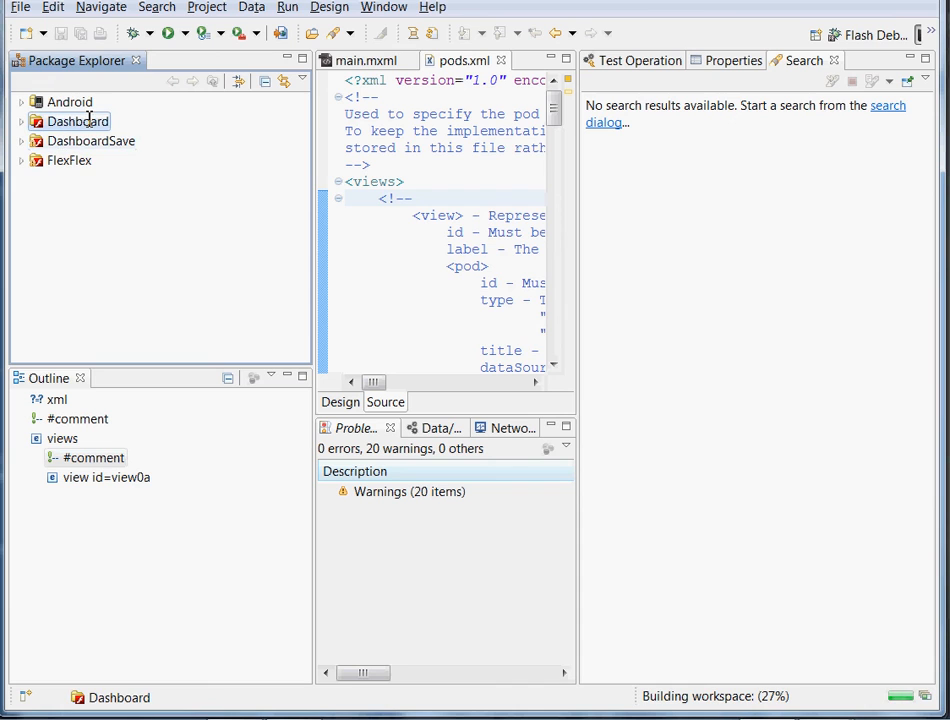
click(21, 122)
click(37, 141)
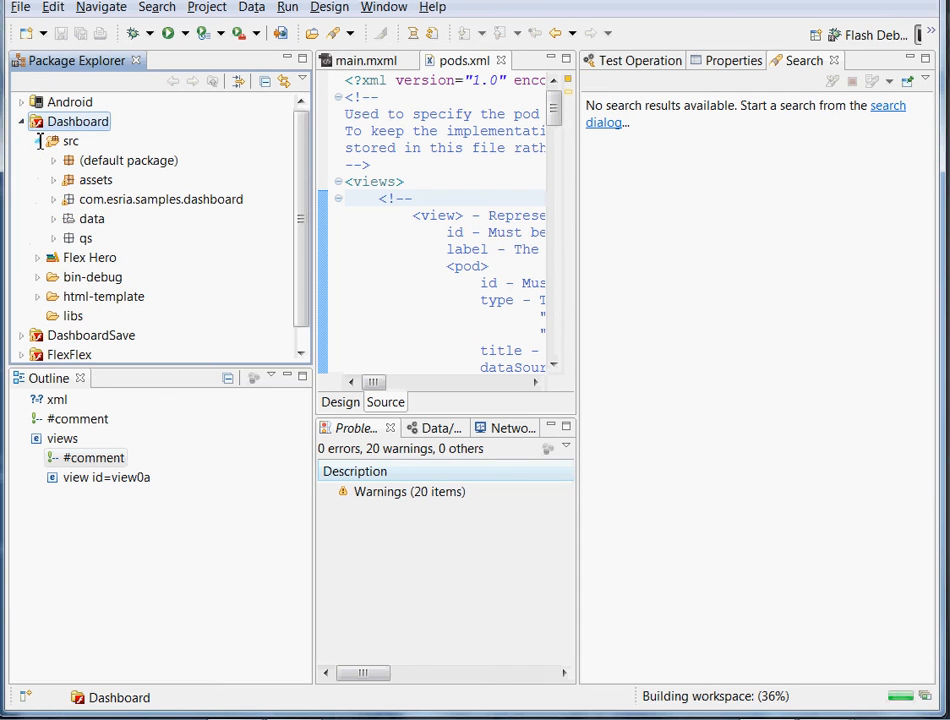
click(53, 160)
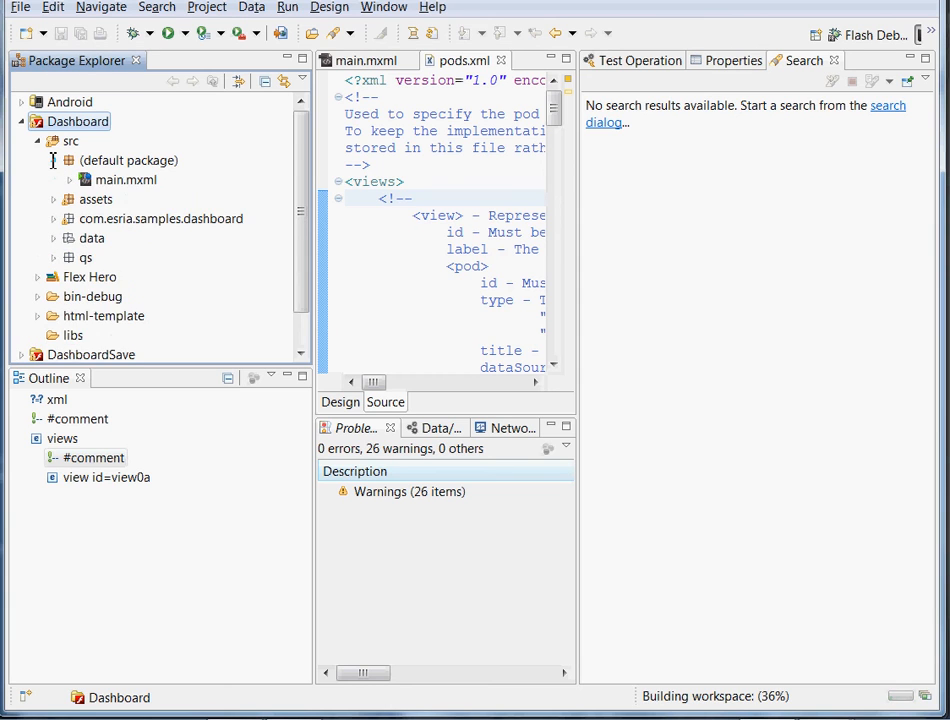
click(53, 160)
click(55, 179)
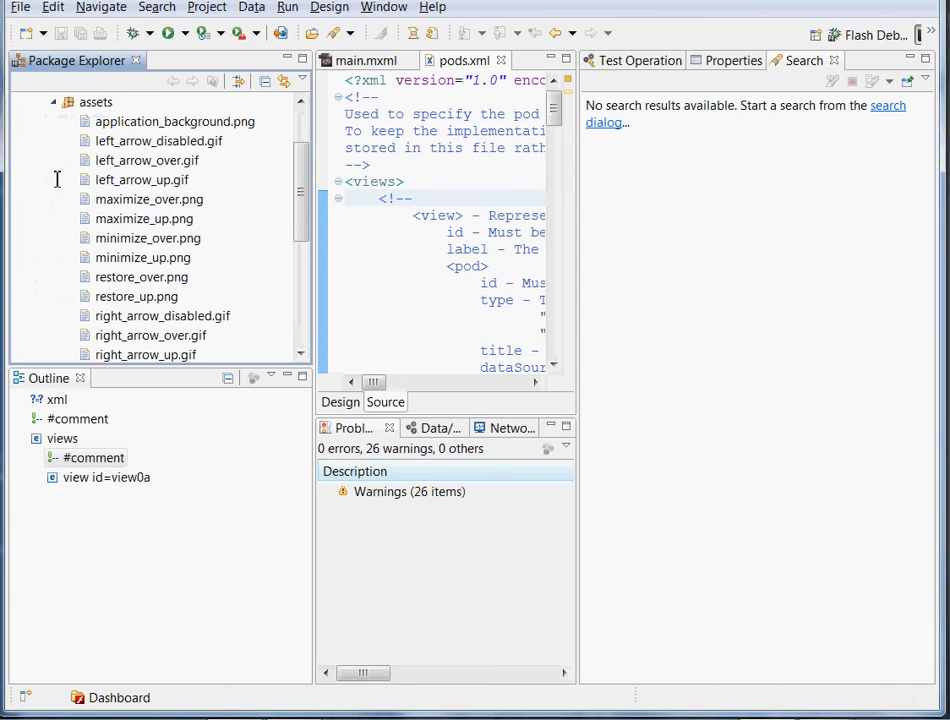
click(54, 102)
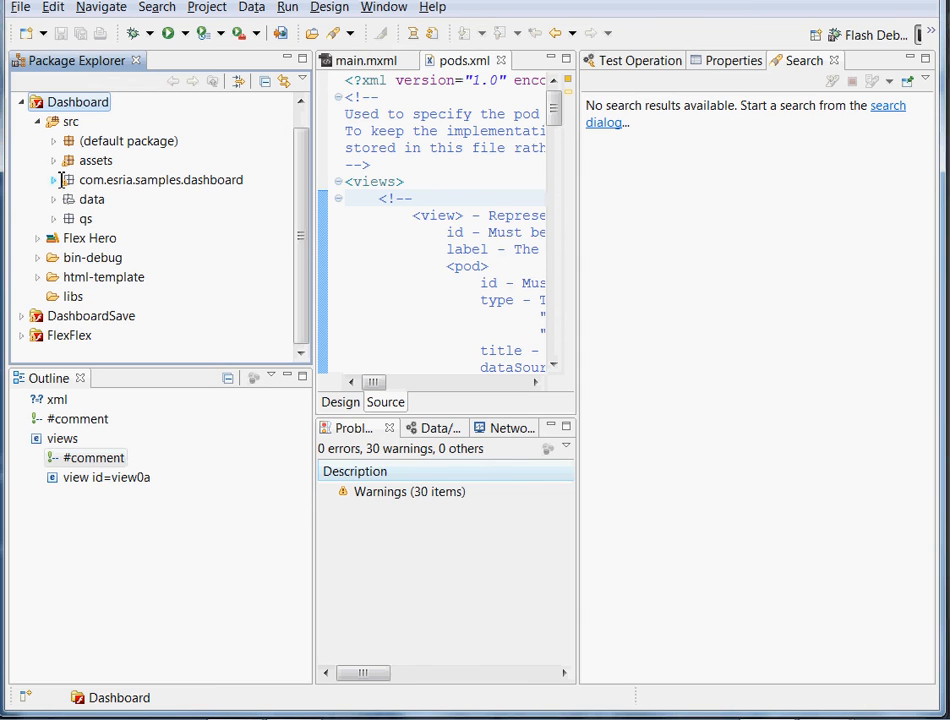
Run the Dashboard project in the browser, accepting the Flash Player warning.
right_click(91, 105)
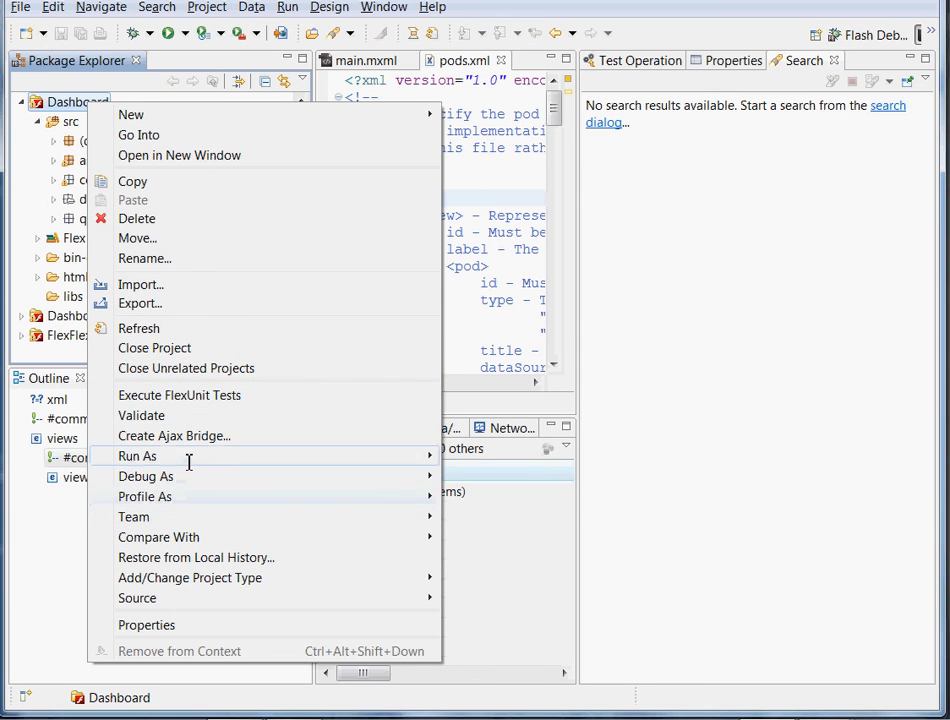
mouse_move(188, 461)
click(490, 474)
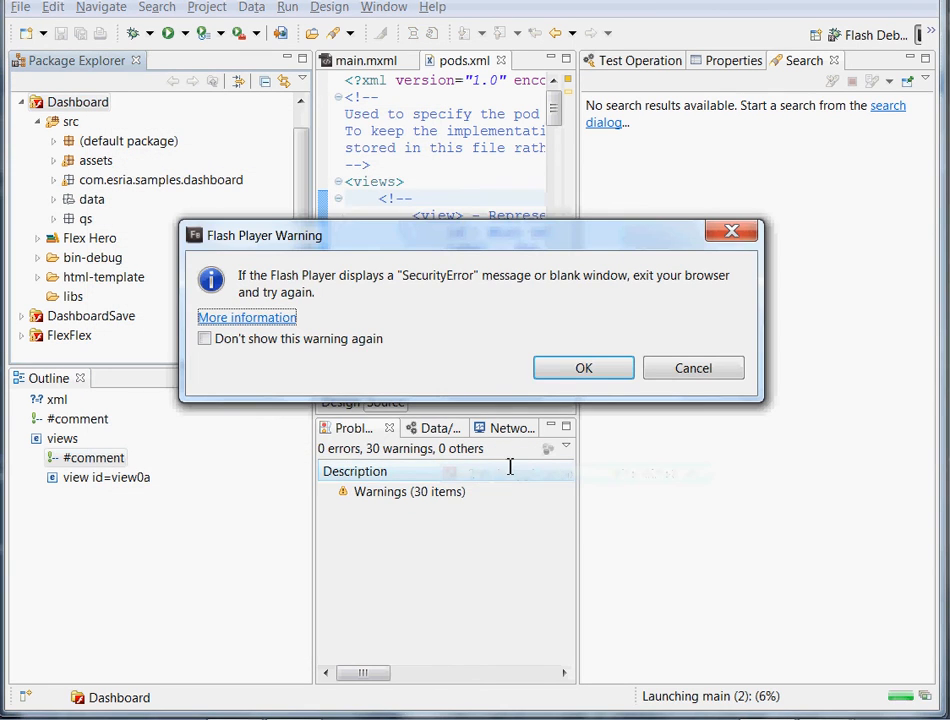
click(566, 367)
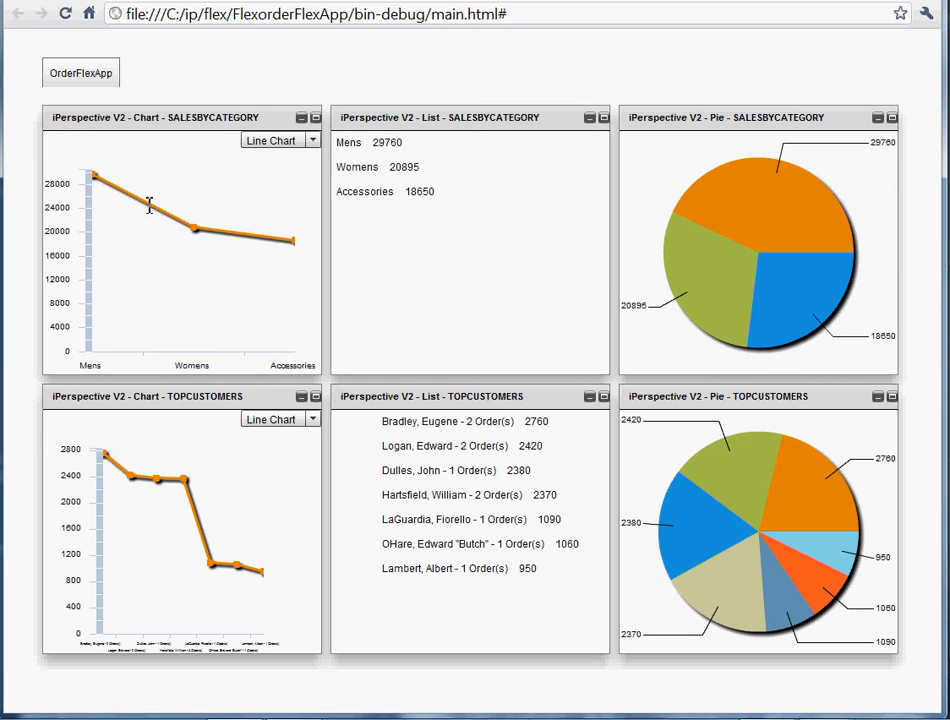
Change the SALESBYCATEGORY and TOPCUSTOMERS charts to Bar Chart and inspect the slices of both pie charts.
click(275, 141)
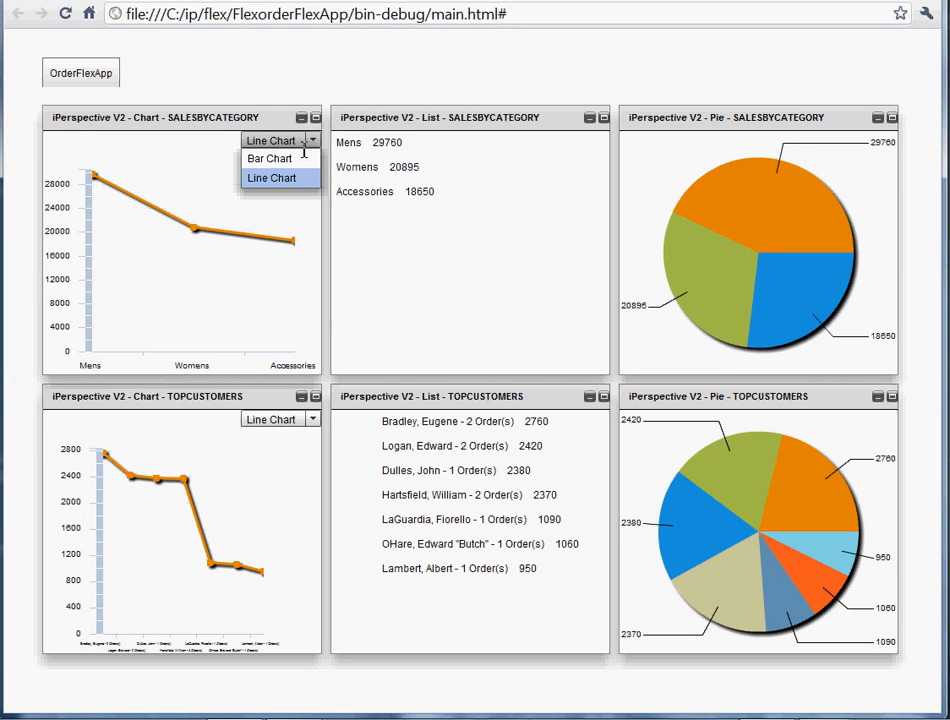
click(284, 160)
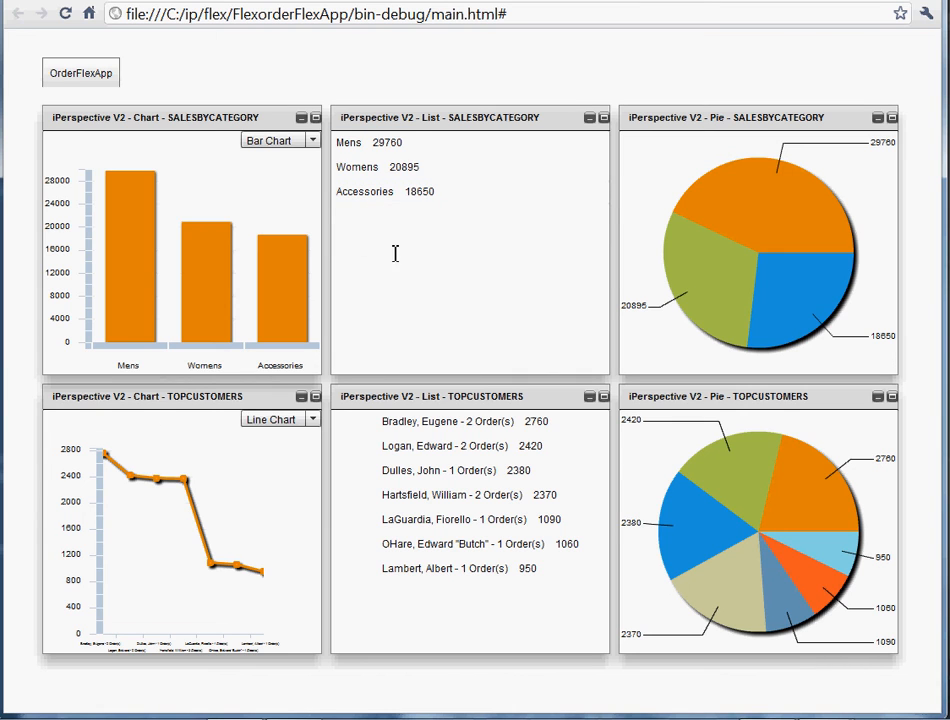
mouse_move(675, 247)
mouse_move(730, 208)
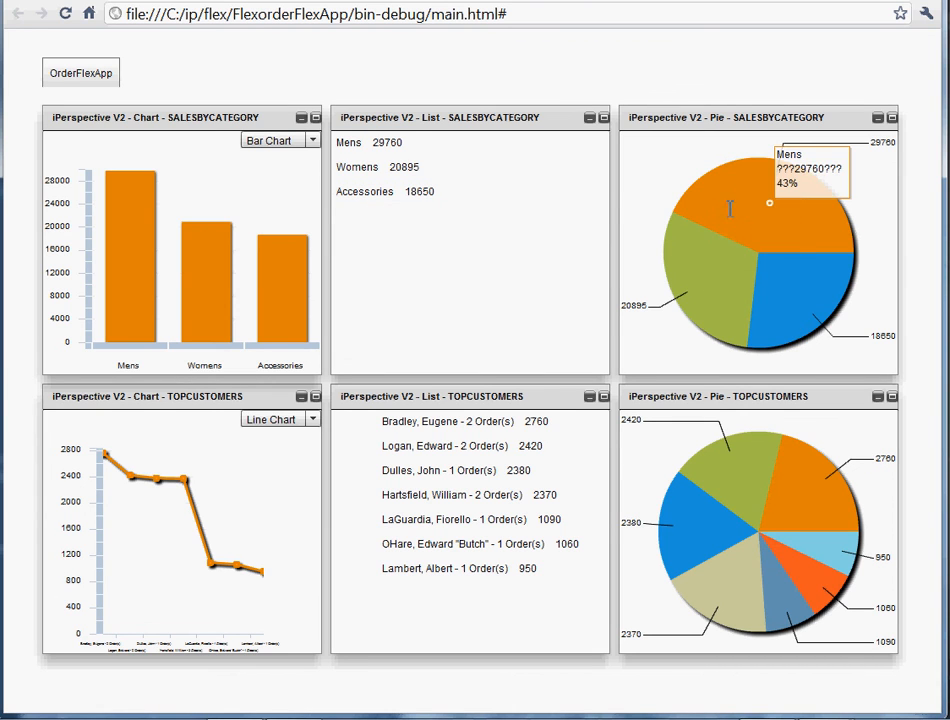
mouse_move(797, 296)
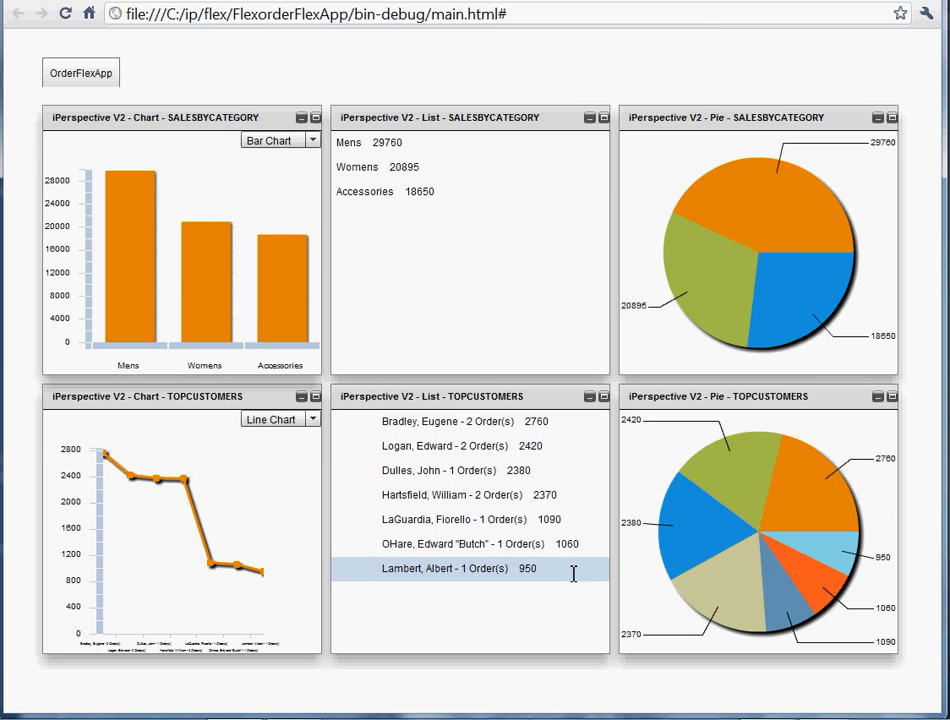
mouse_move(786, 478)
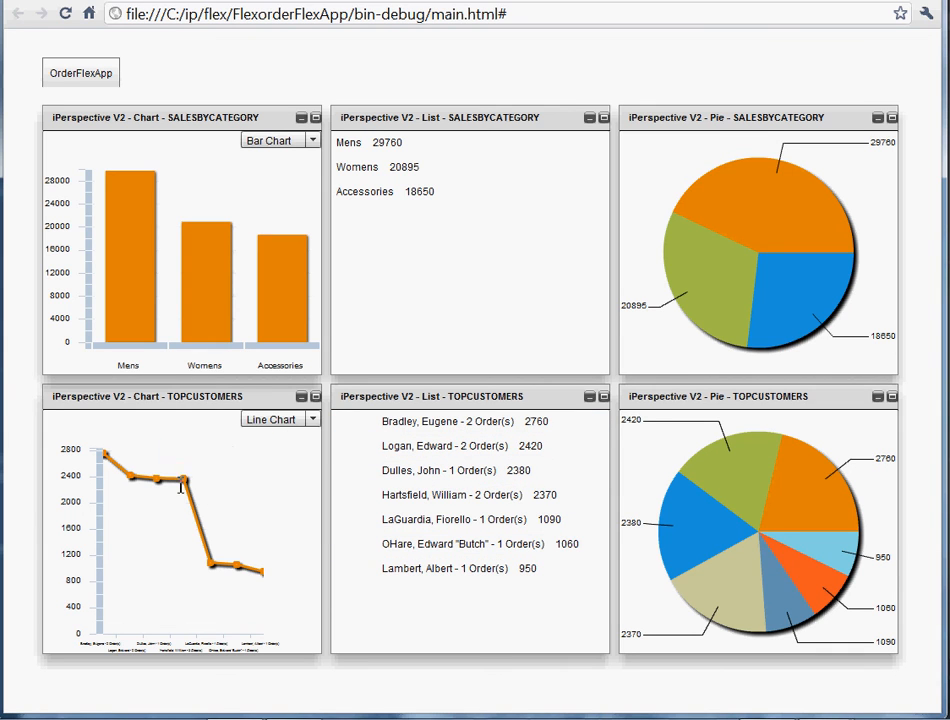
click(313, 420)
click(277, 437)
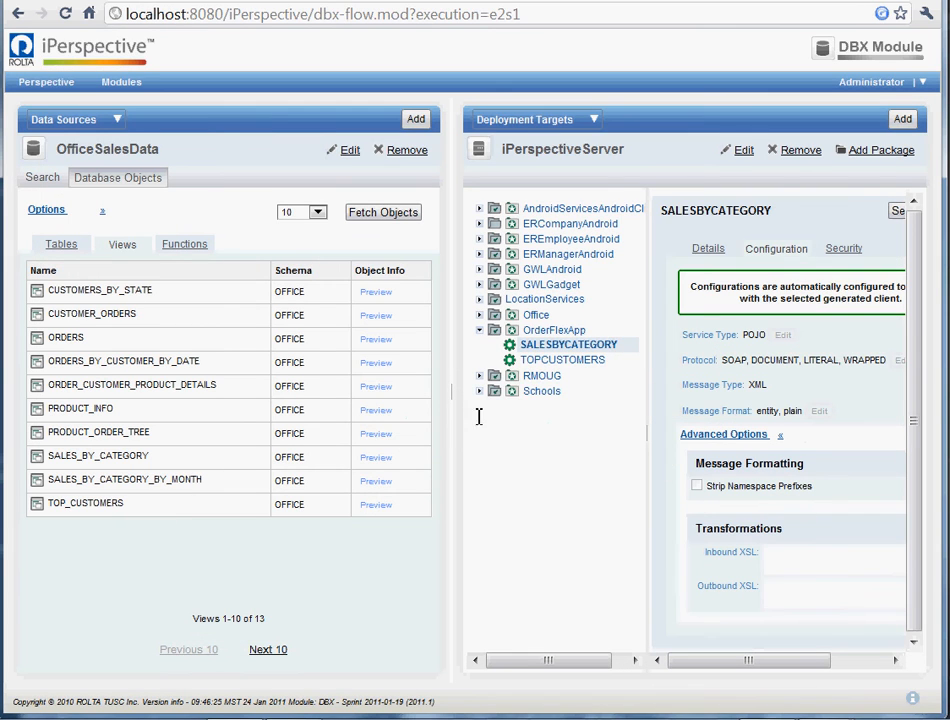
Open the SALESBYCATEGORY service's WSDL from its details in iPerspective and examine the page source.
click(728, 255)
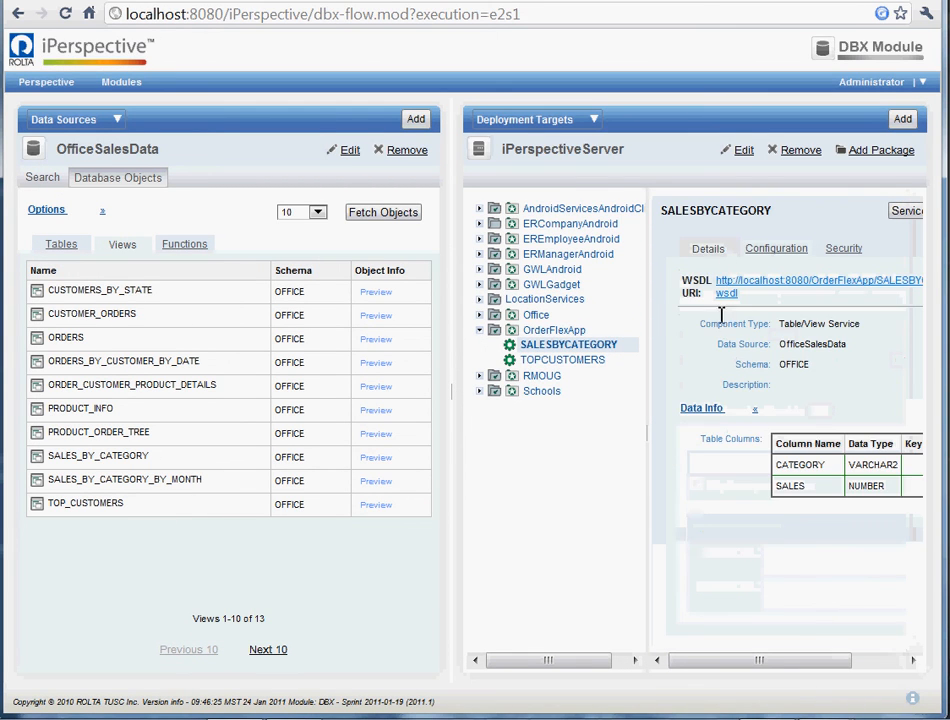
click(792, 280)
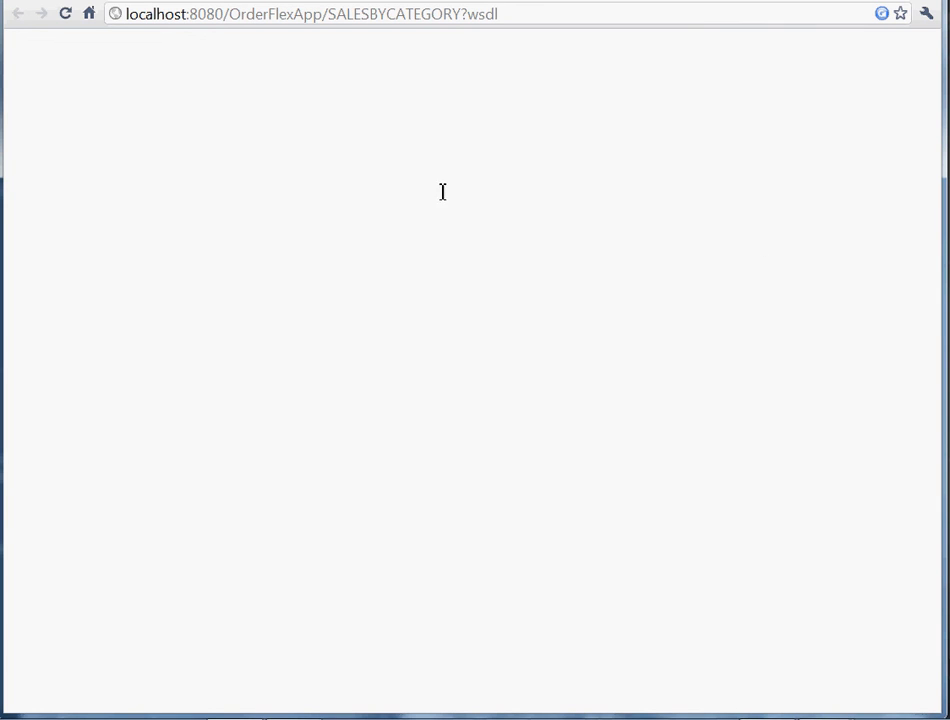
right_click(193, 46)
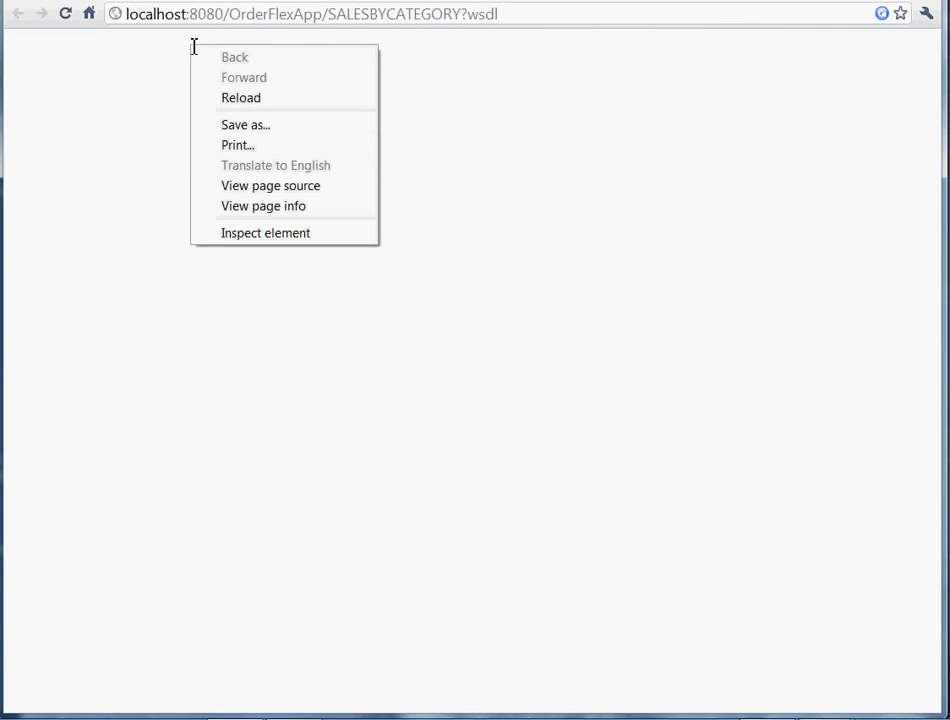
click(254, 184)
scroll(379, 272, down, 4)
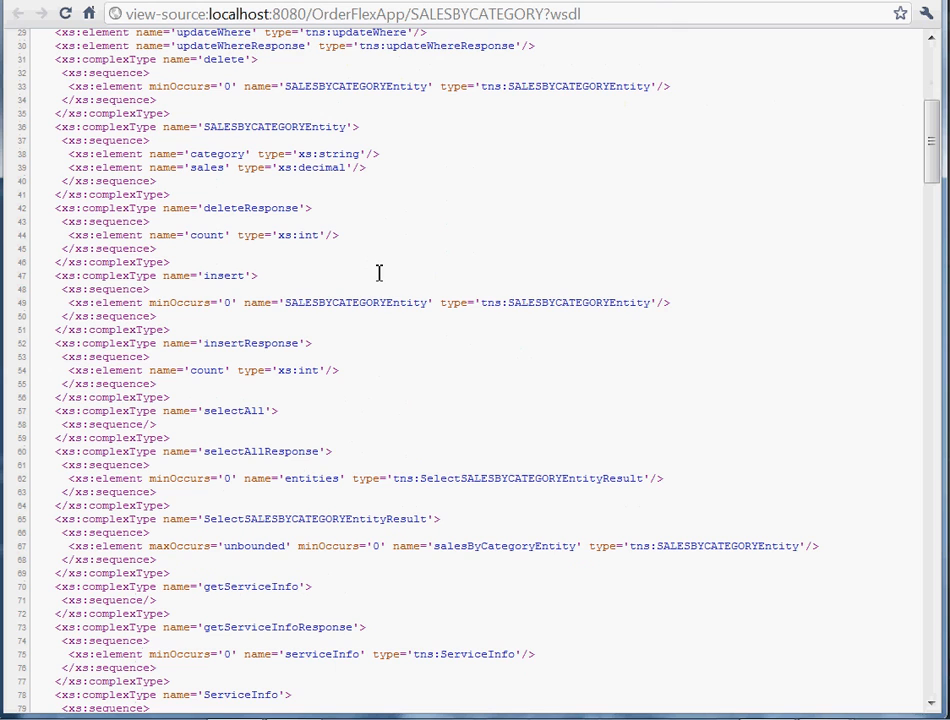
scroll(379, 272, up, 4)
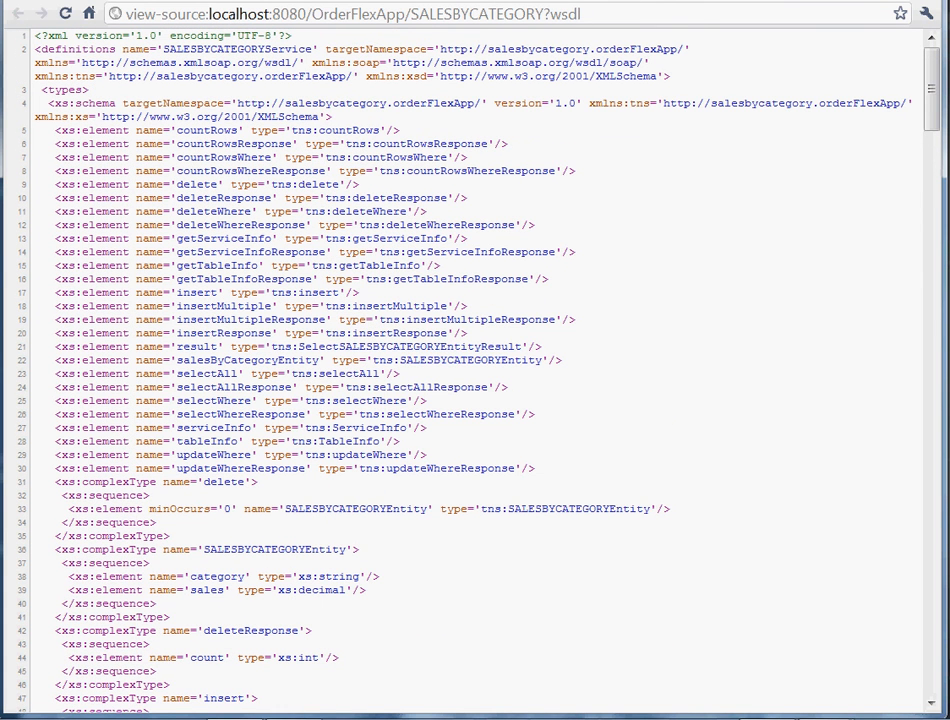
click(440, 1)
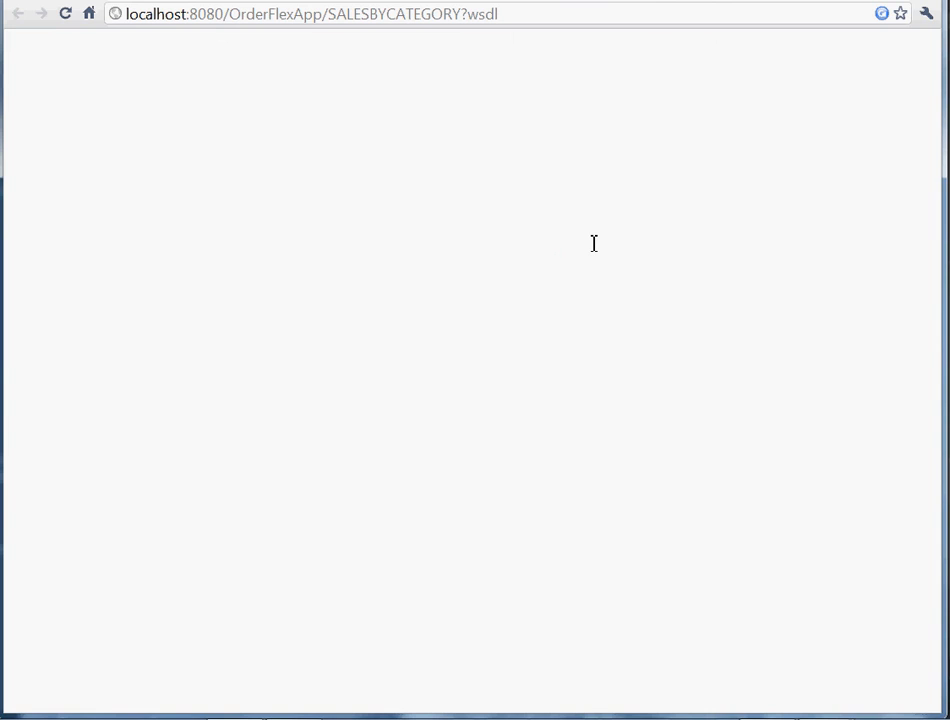
key(alt+Tab)
key(Escape)
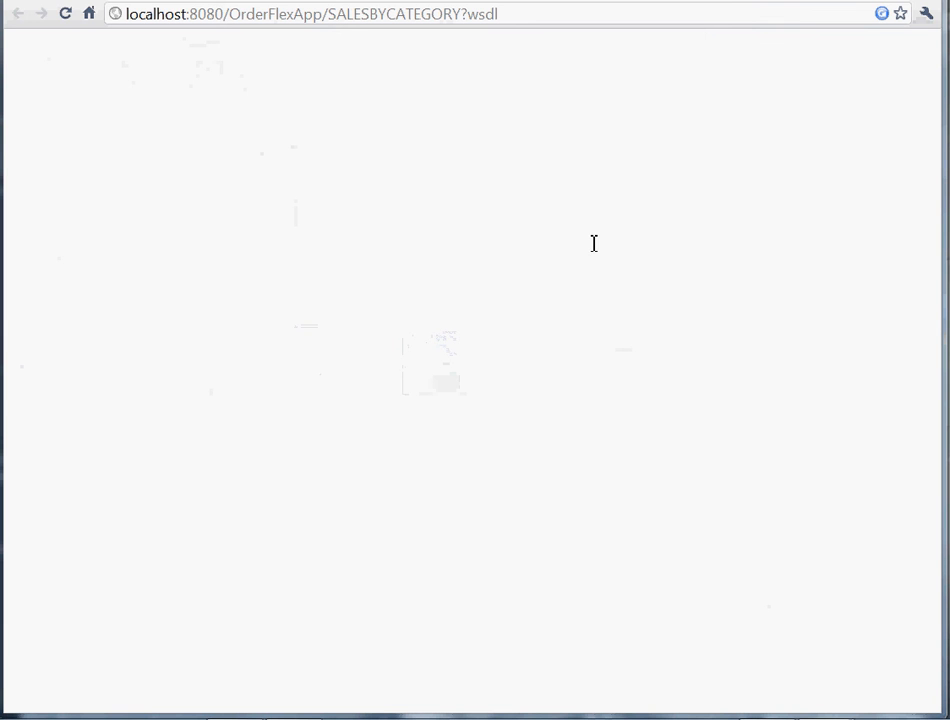